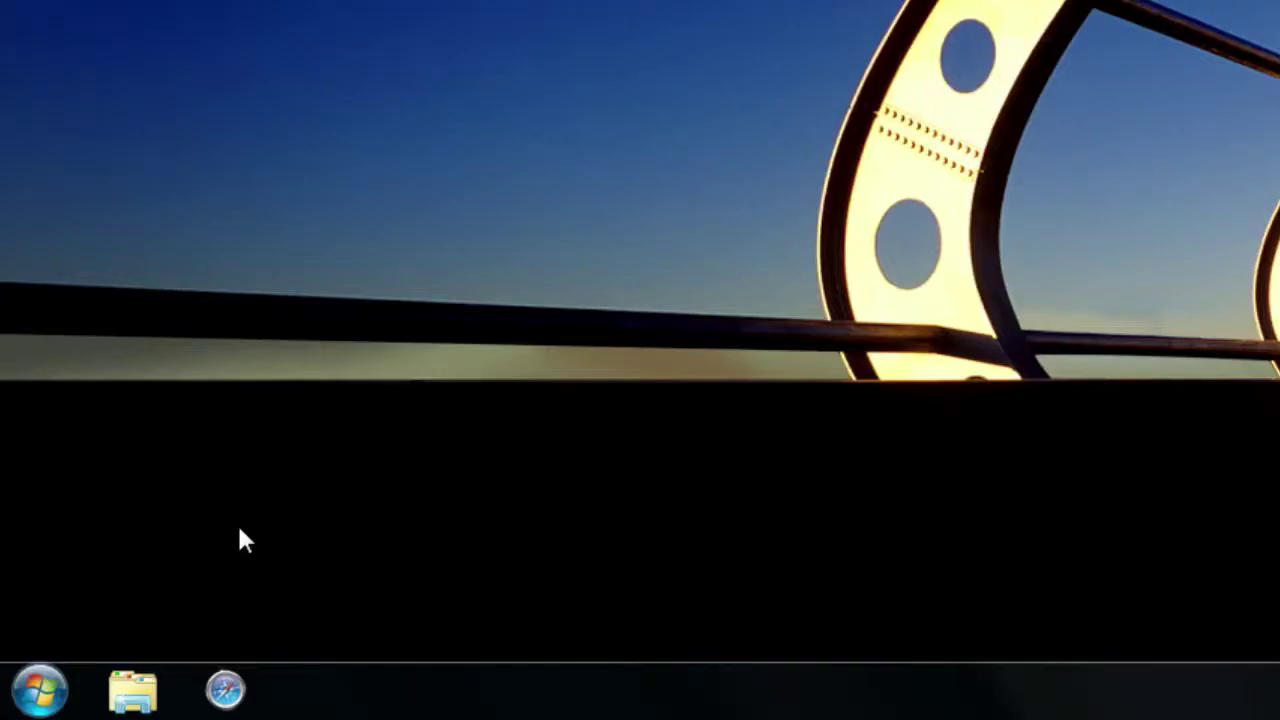
Step: Launch Disk Cleanup from All Programs > Accessories > System Tools
left_click(40, 688)
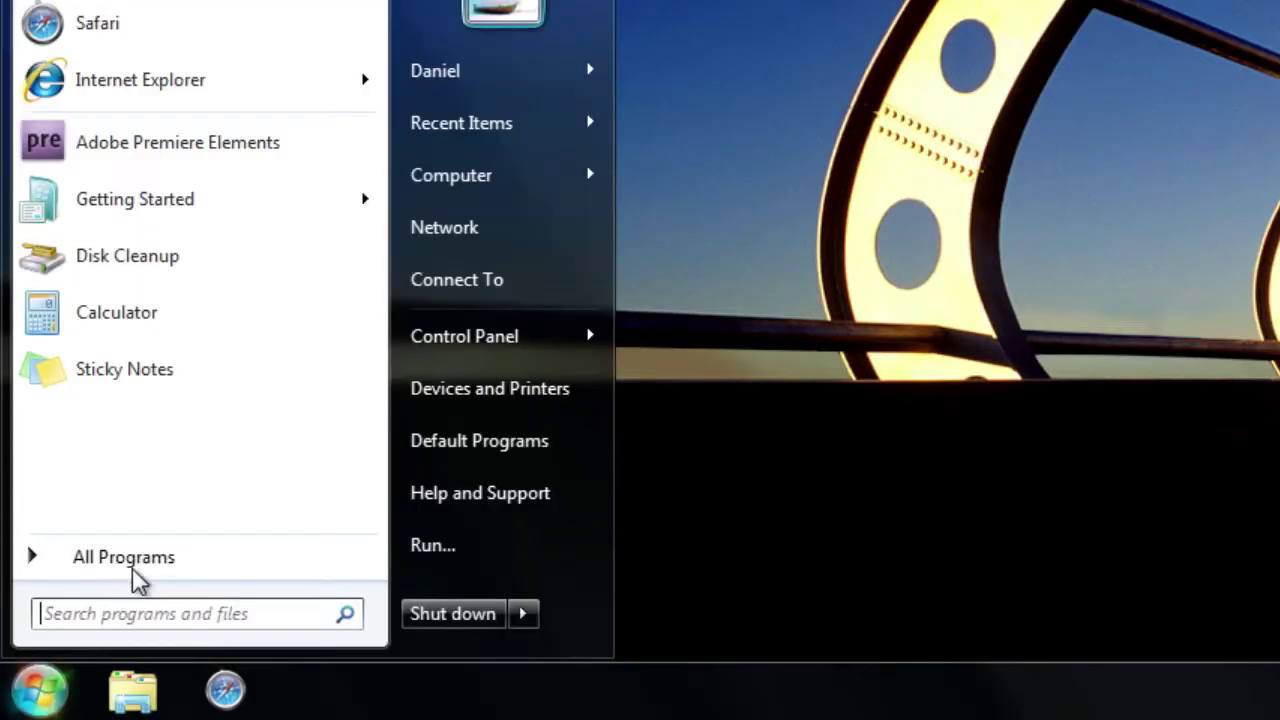
left_click(172, 558)
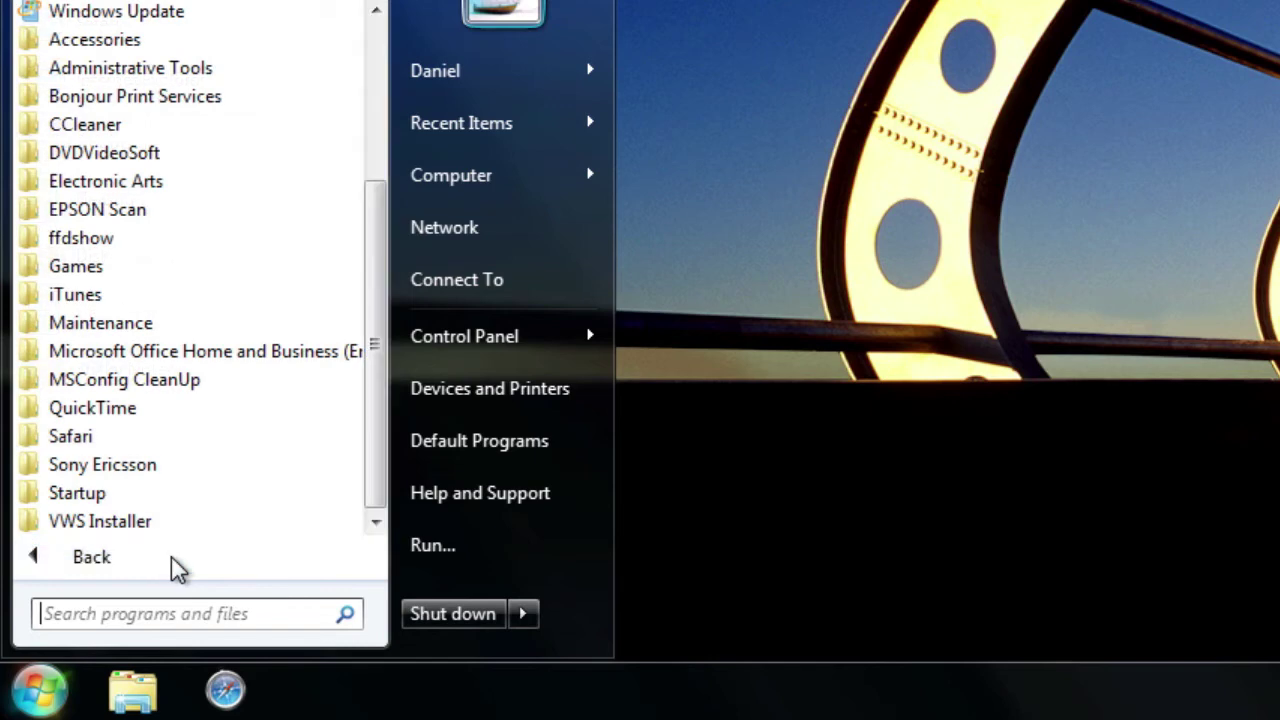
left_click(150, 44)
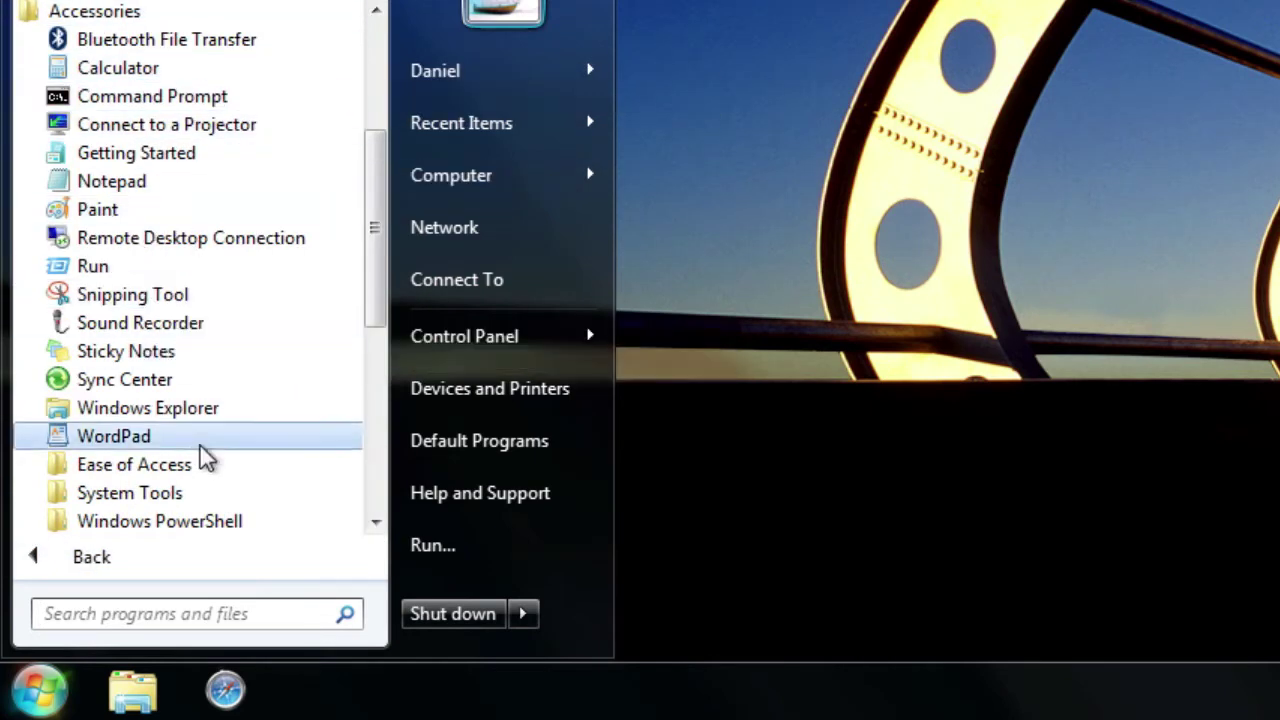
left_click(197, 498)
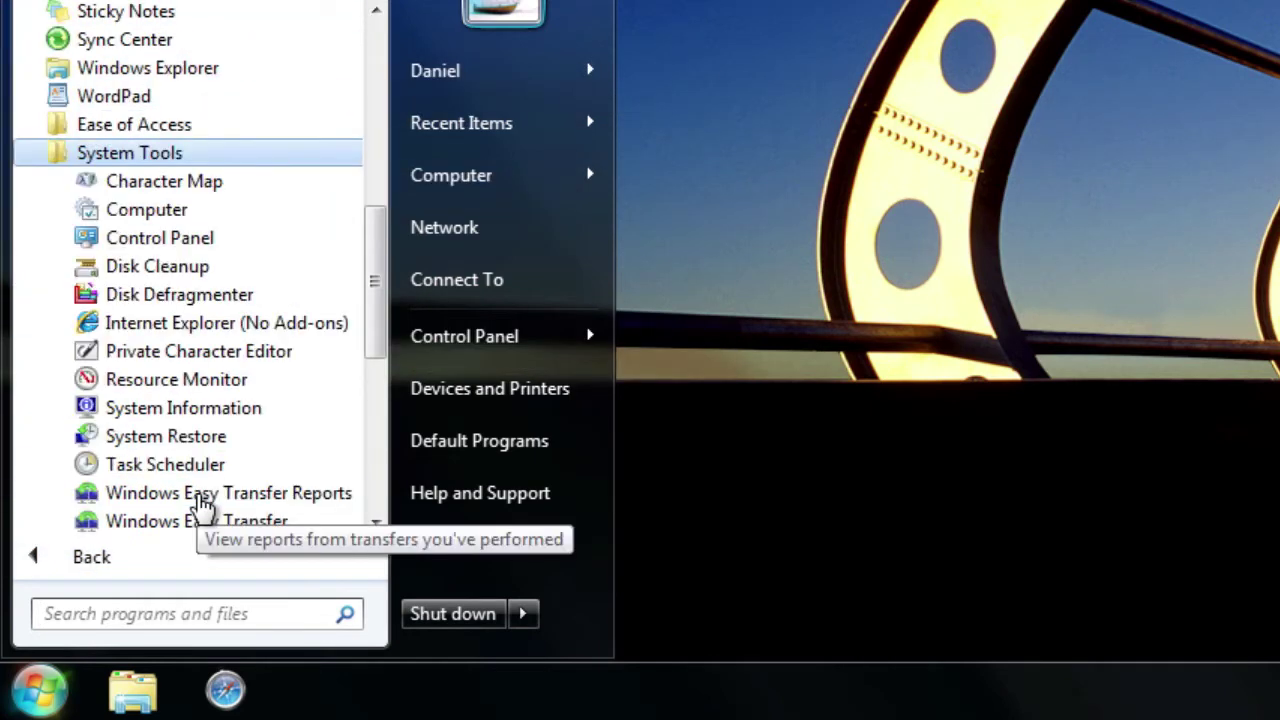
left_click(160, 268)
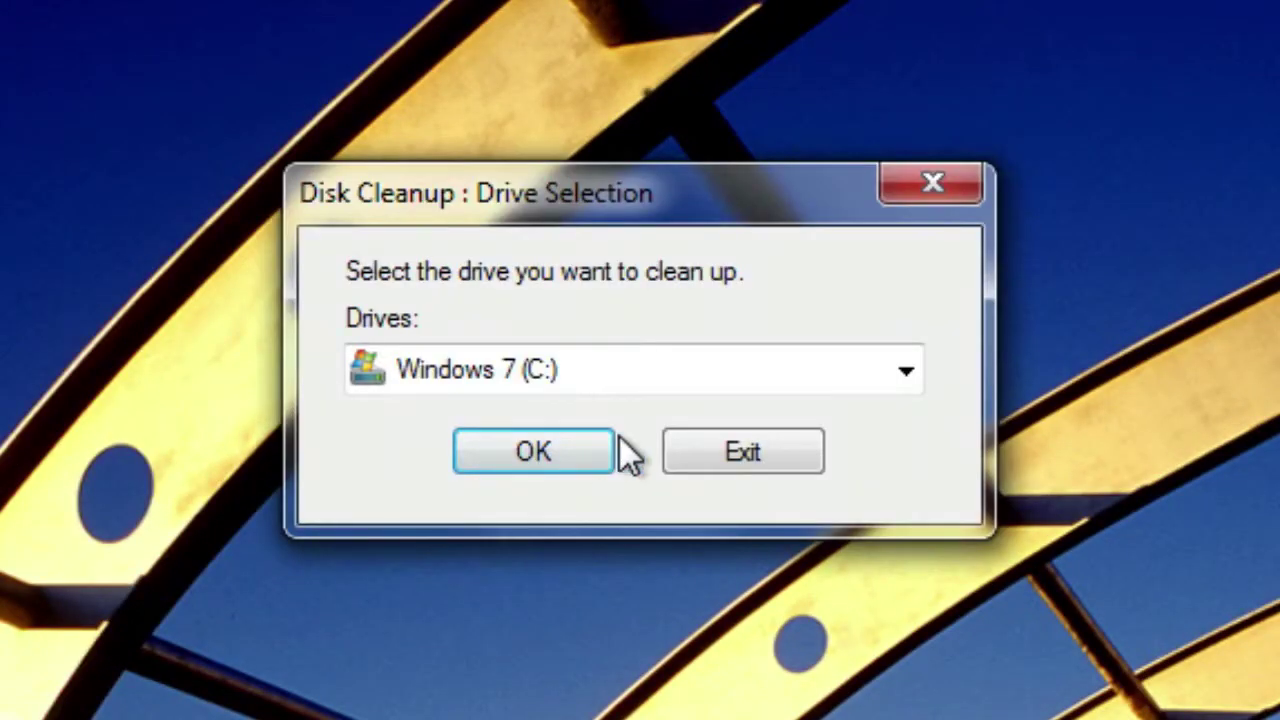
Step: Calculate freeable space on Windows 7 (C:), tick Recycle Bin, then dismiss Disk Cleanup
left_click(744, 378)
left_click(744, 378)
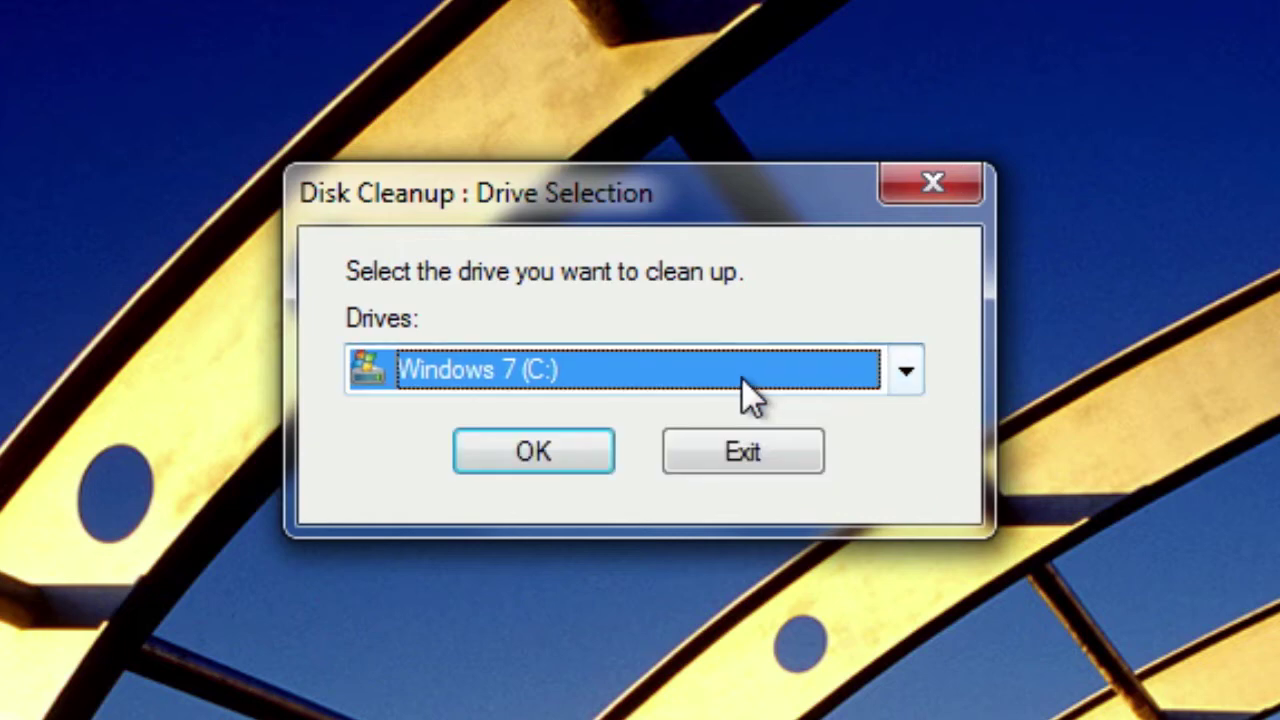
left_click(556, 450)
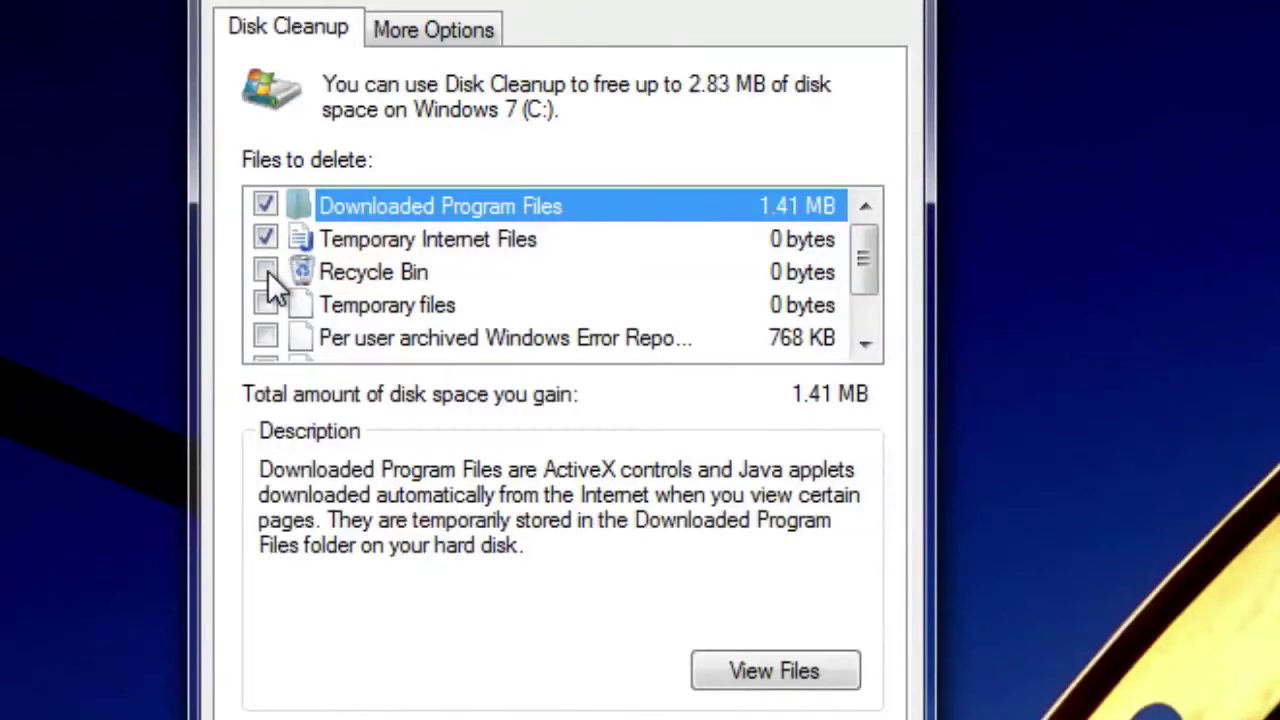
left_click(265, 271)
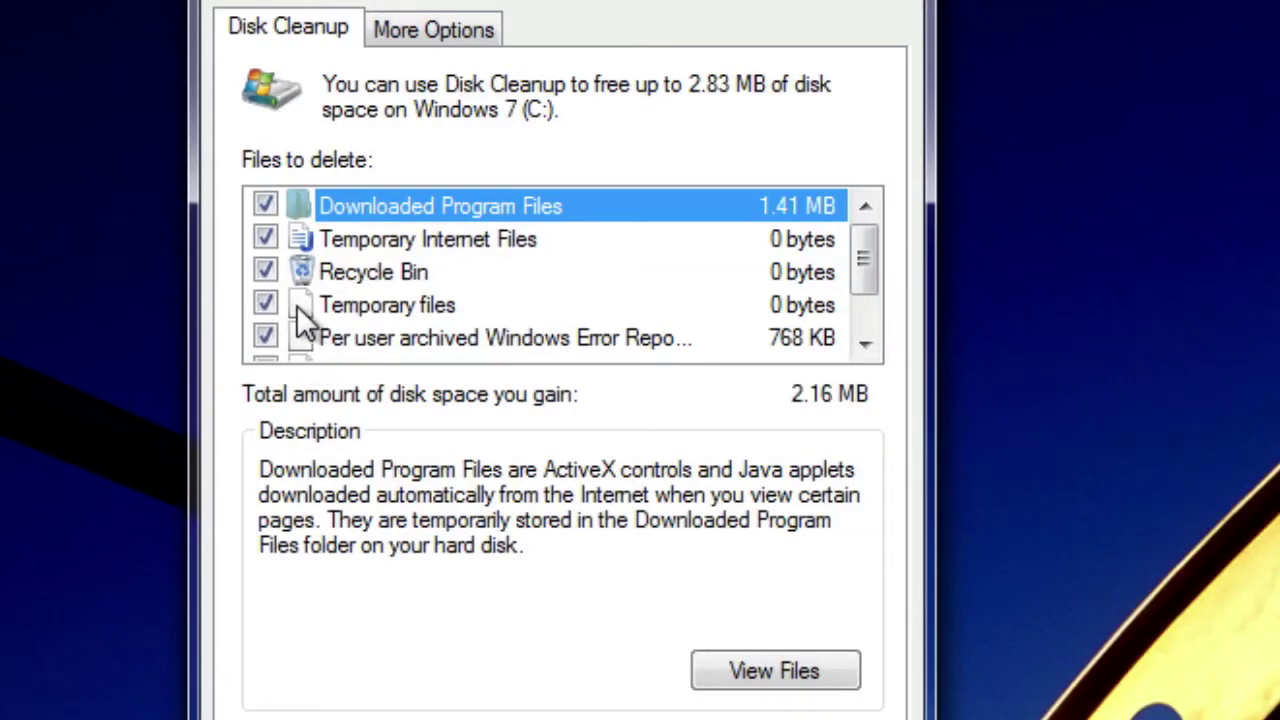
scroll(300, 320, "down", 1)
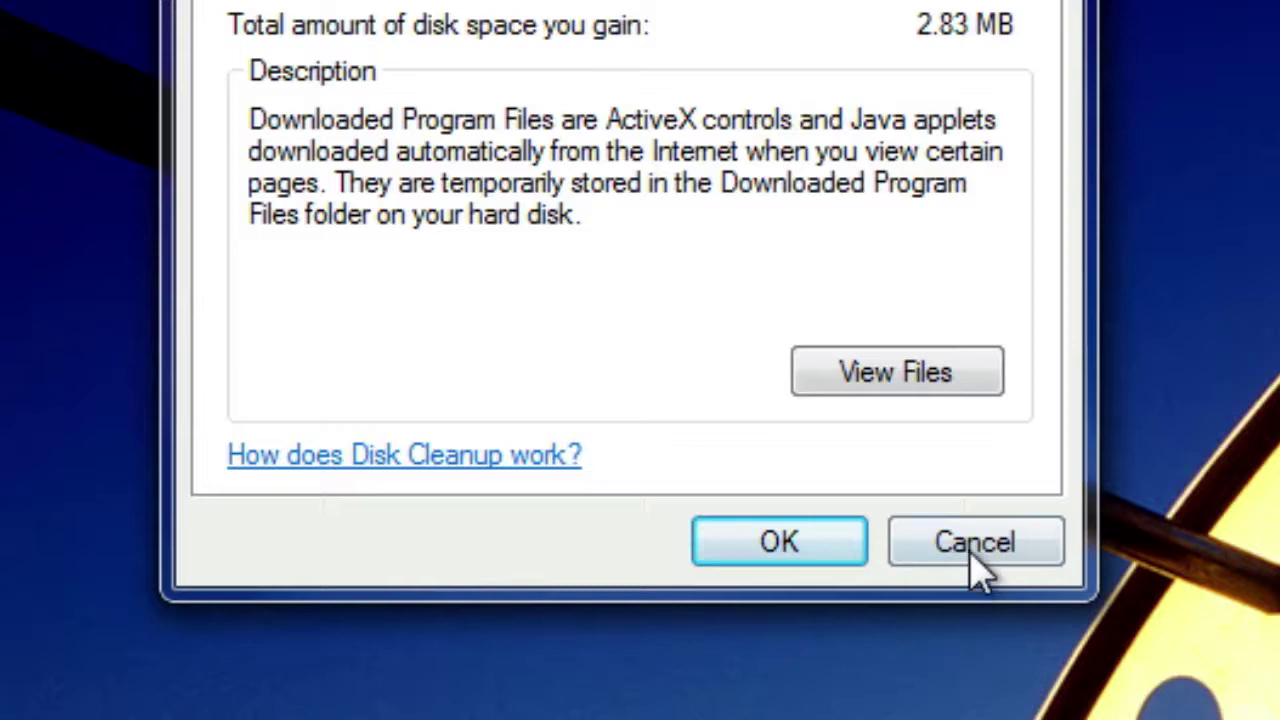
left_click(972, 548)
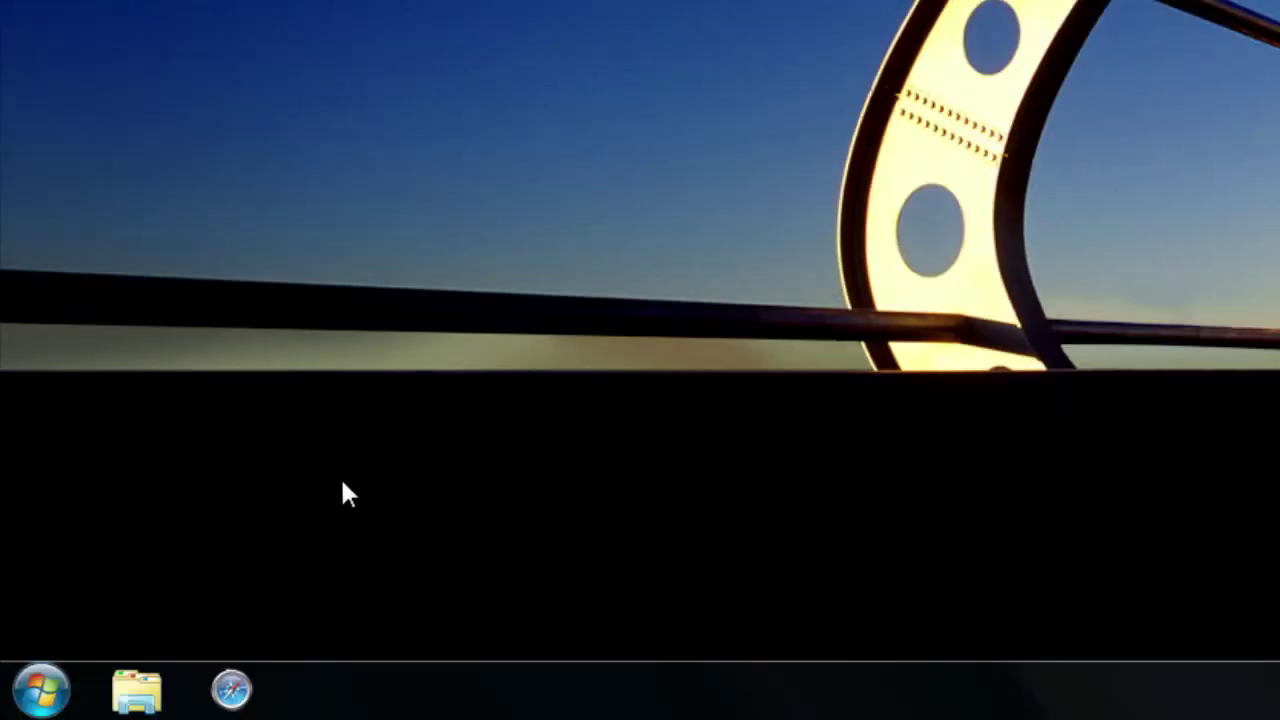
Step: Launch CCleaner from a Start search, clean the ticked junk items, and scan the registry
left_click(40, 688)
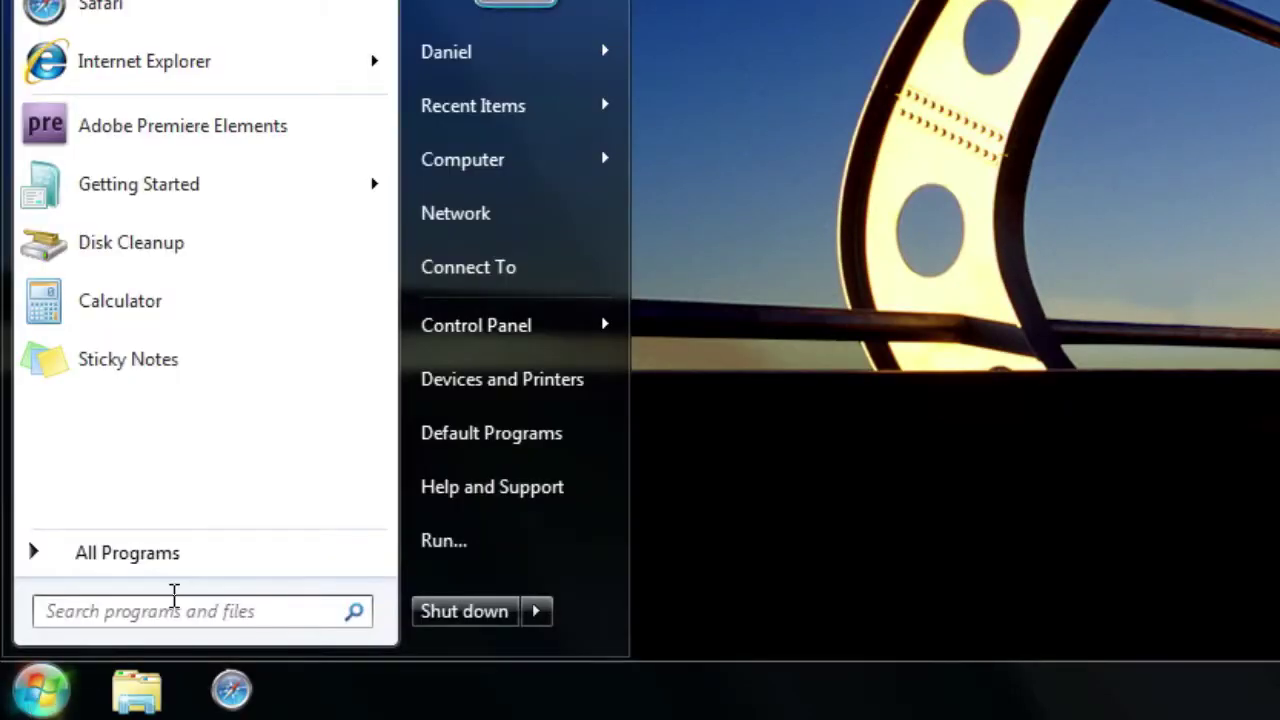
type("ccleaner")
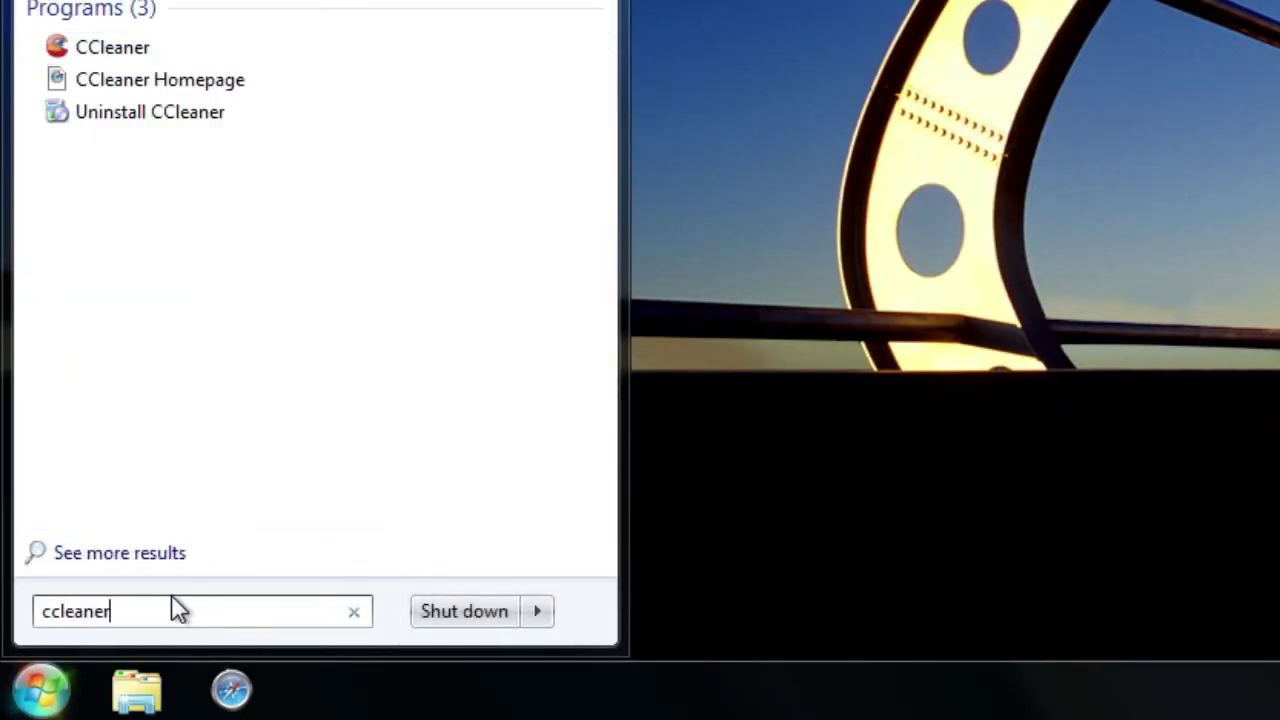
left_click(134, 56)
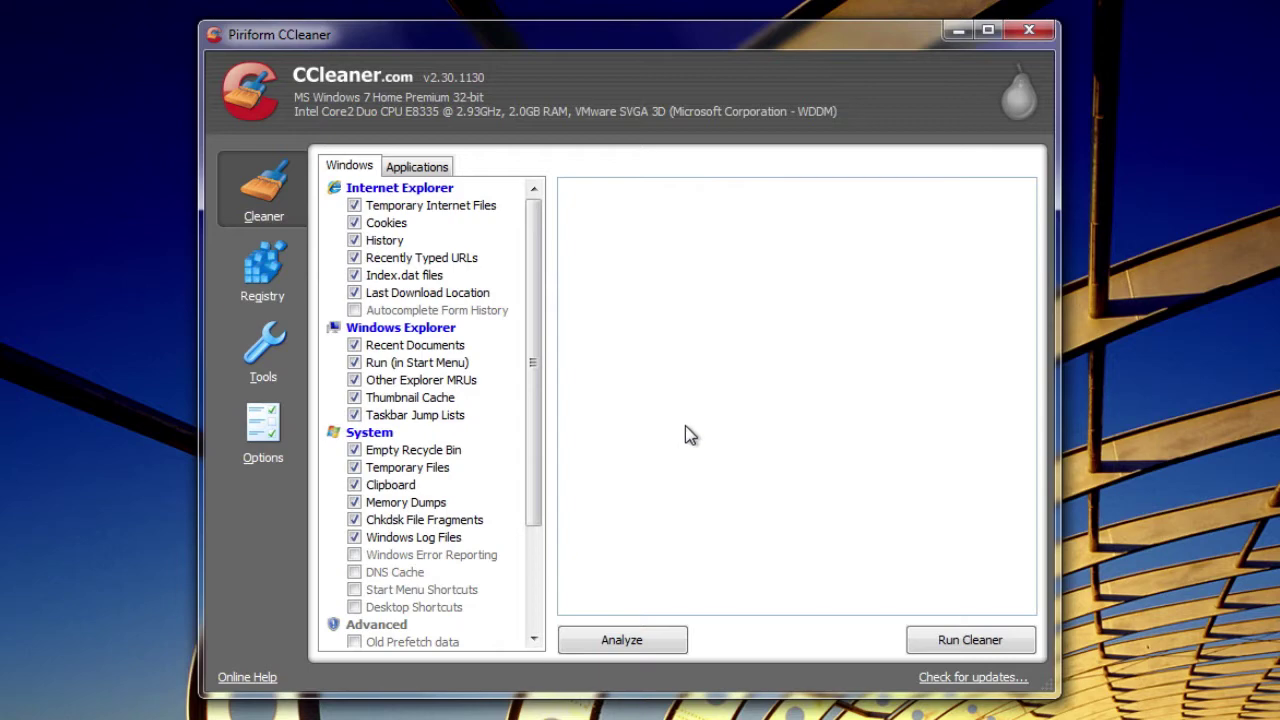
left_click(977, 646)
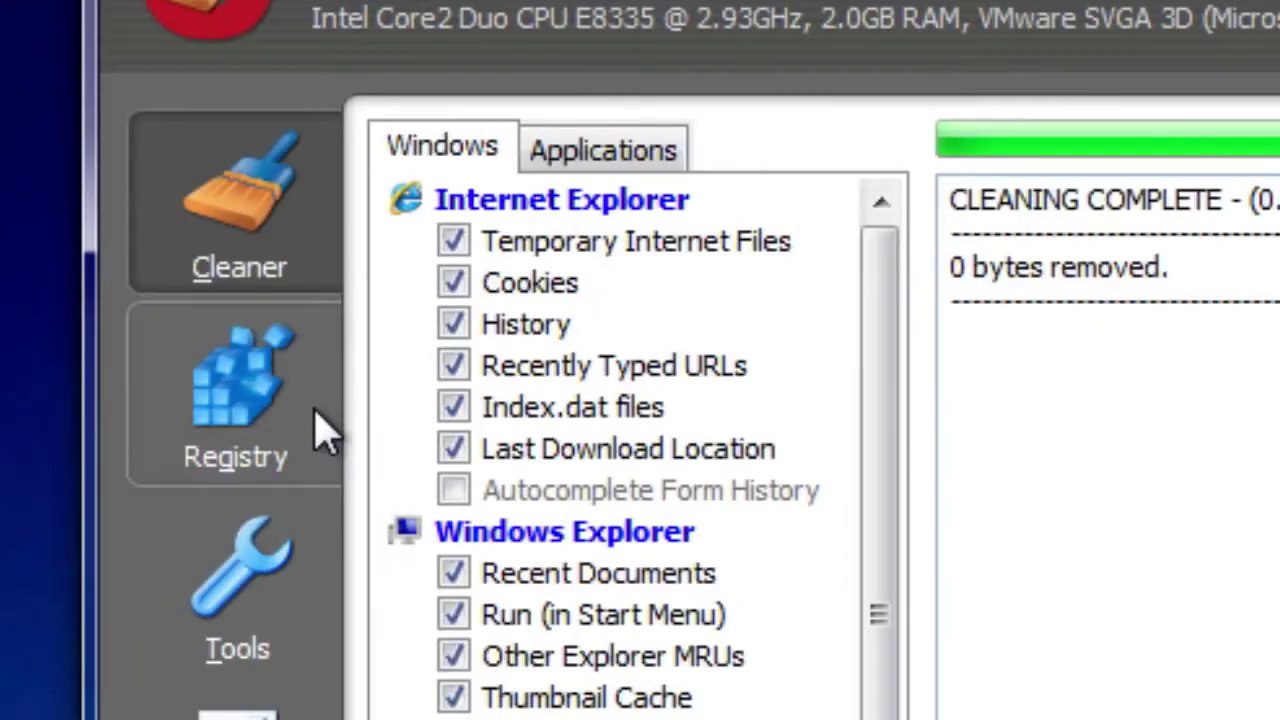
left_click(318, 430)
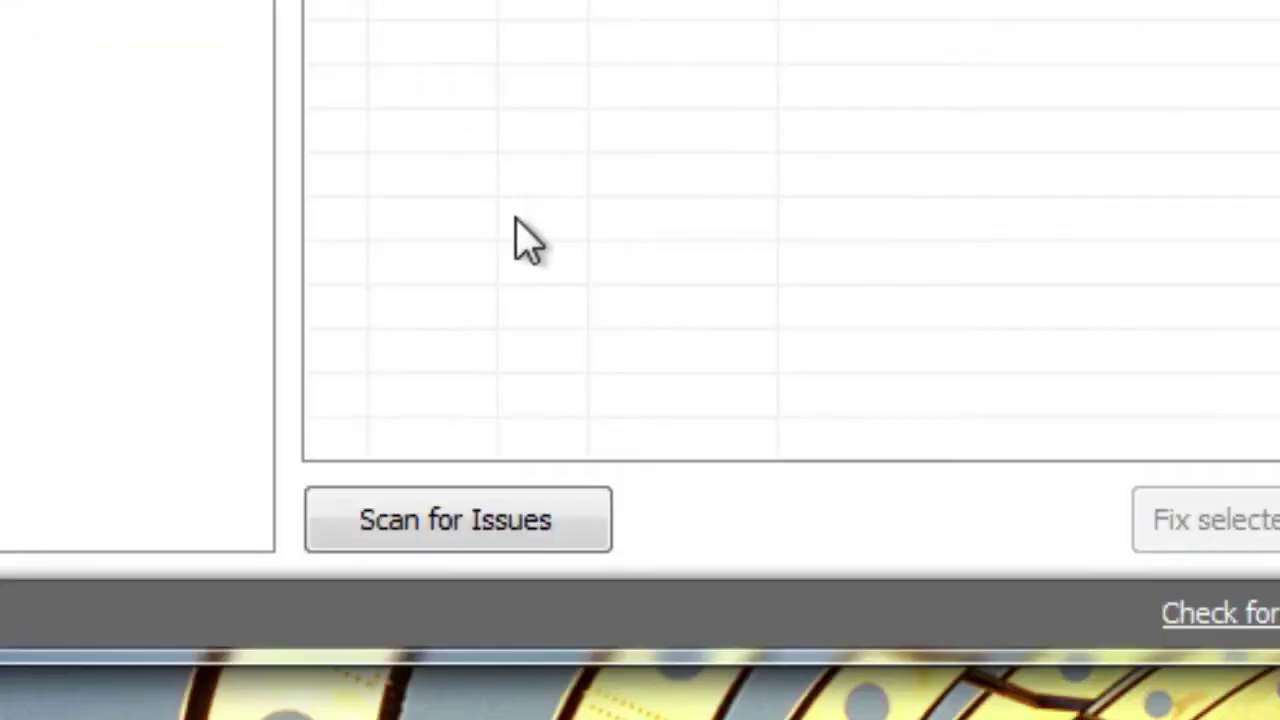
left_click(533, 545)
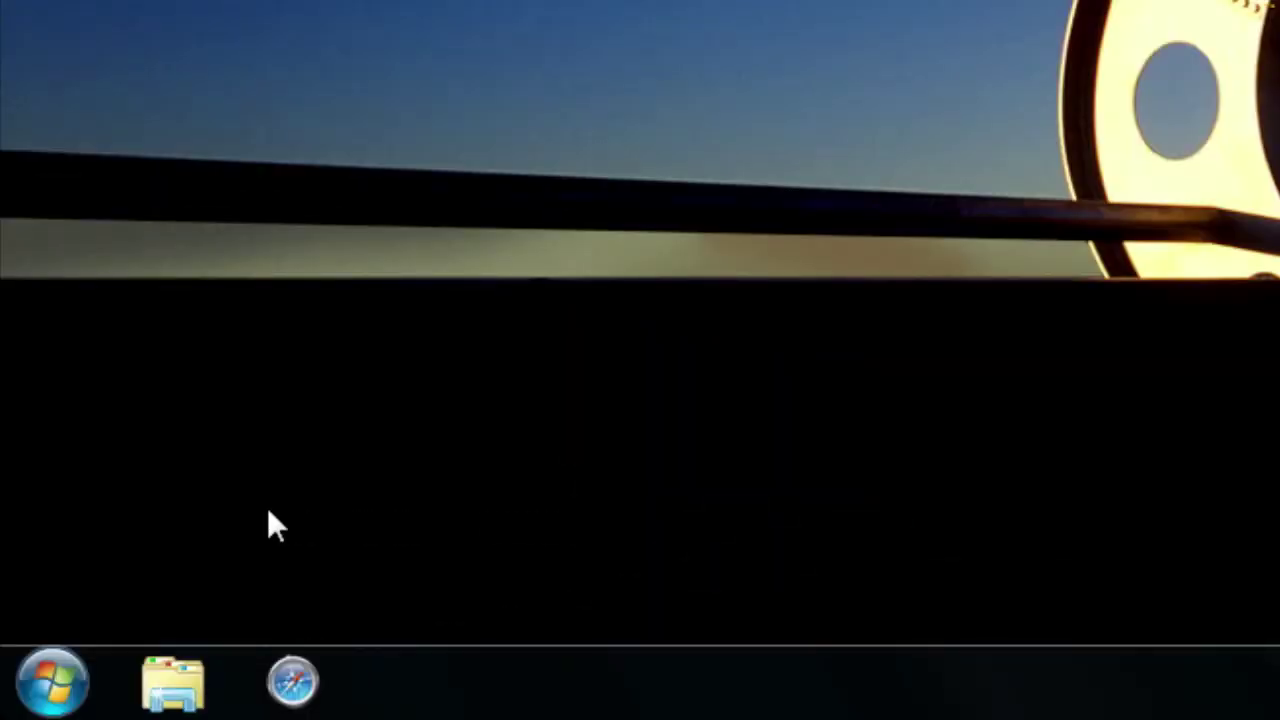
Step: Open System Configuration by running msconfig from the Run box
left_click(50, 684)
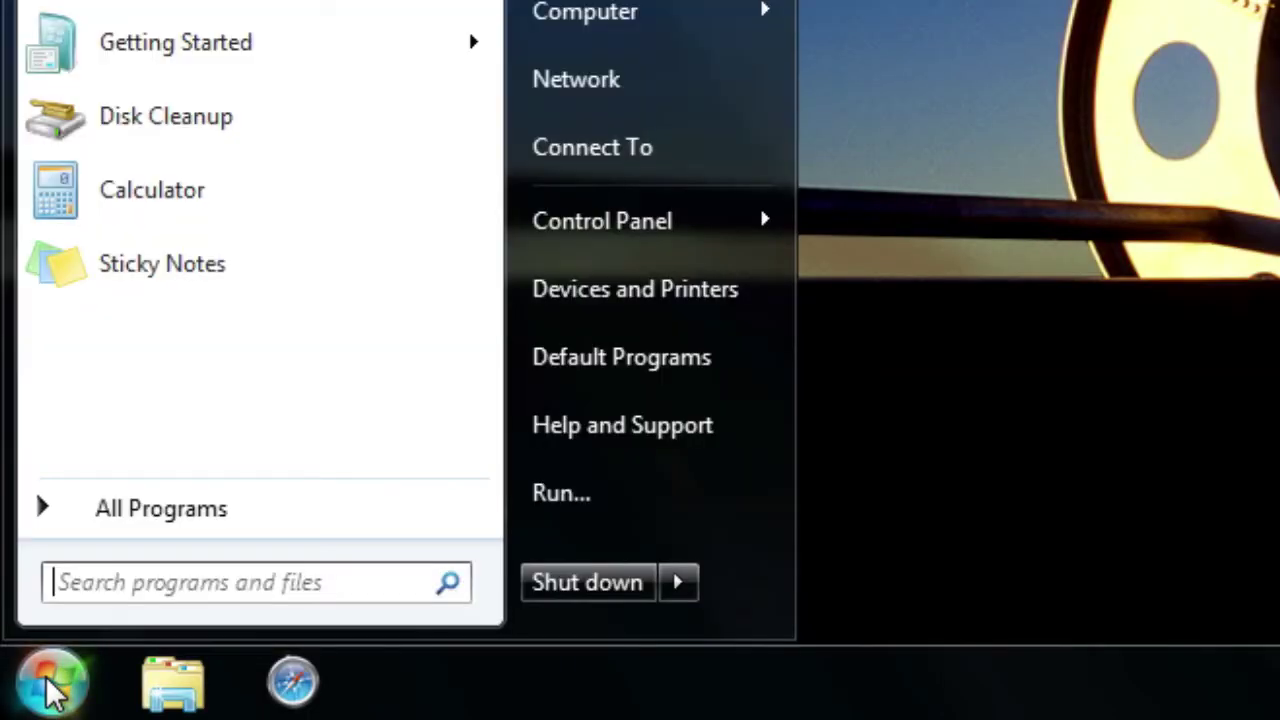
left_click(594, 491)
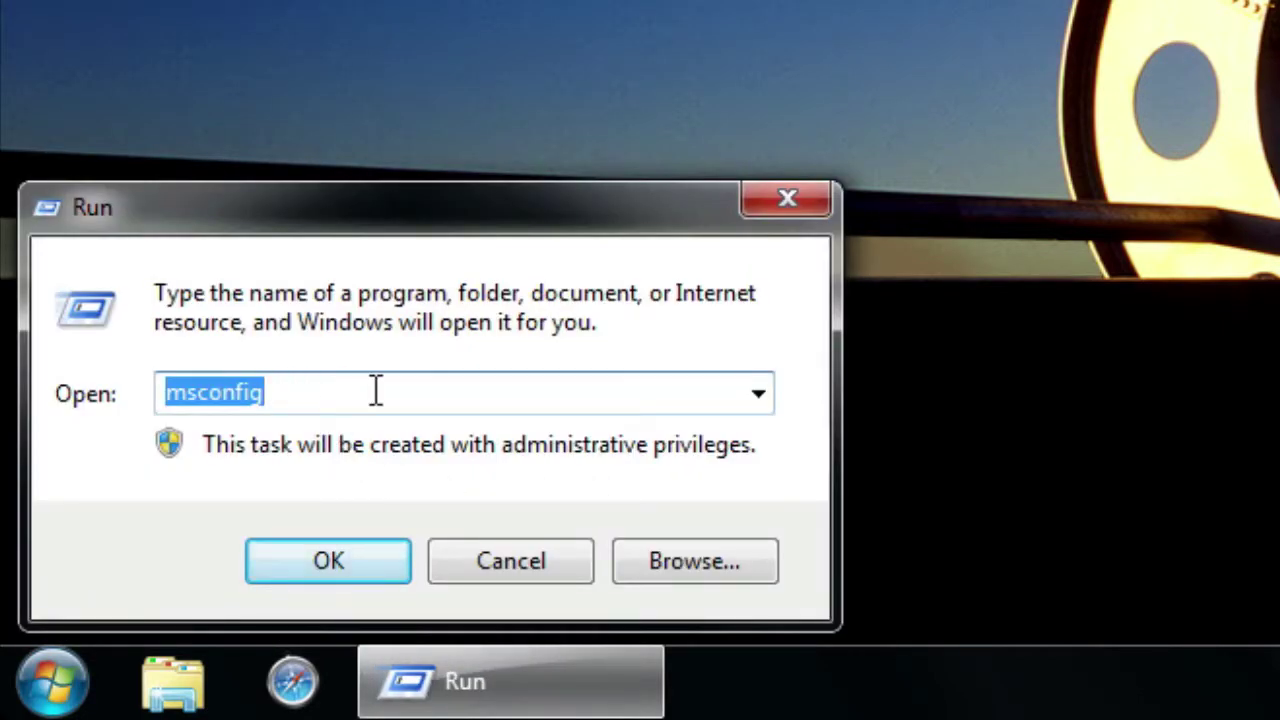
left_click(362, 556)
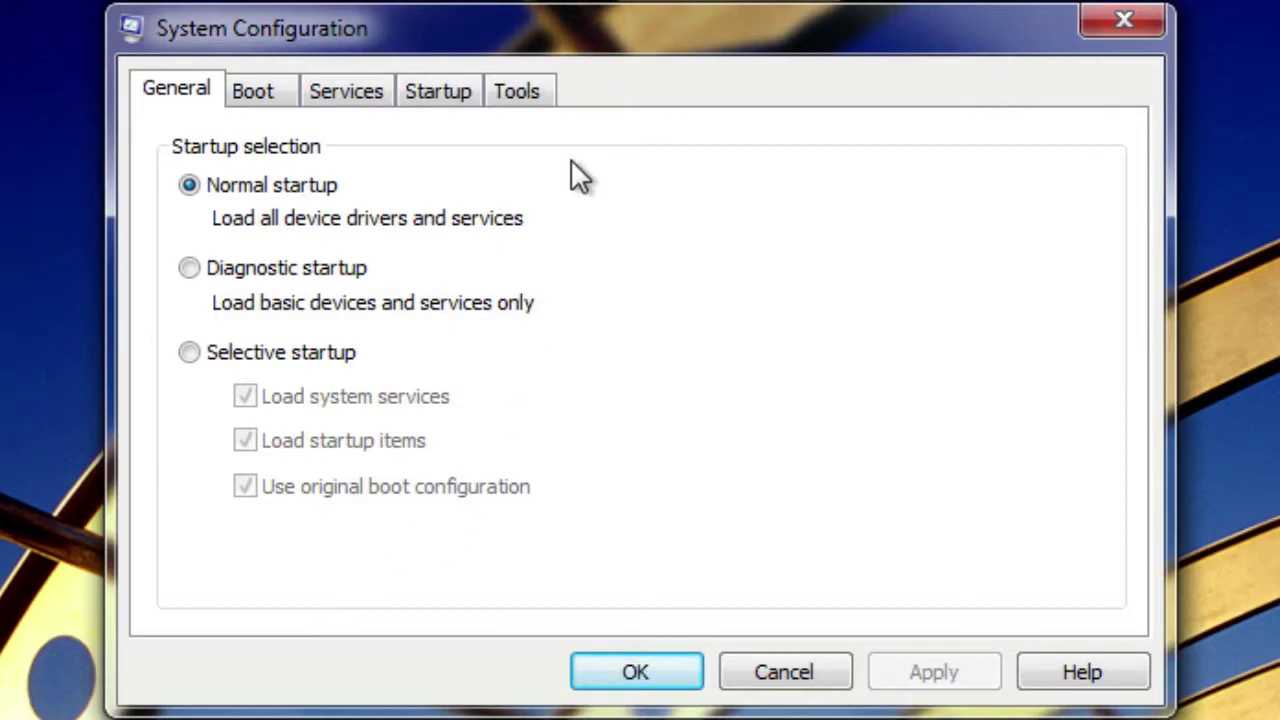
Step: Disable the second VMware Tools startup item, apply, and close System Configuration
left_click(451, 92)
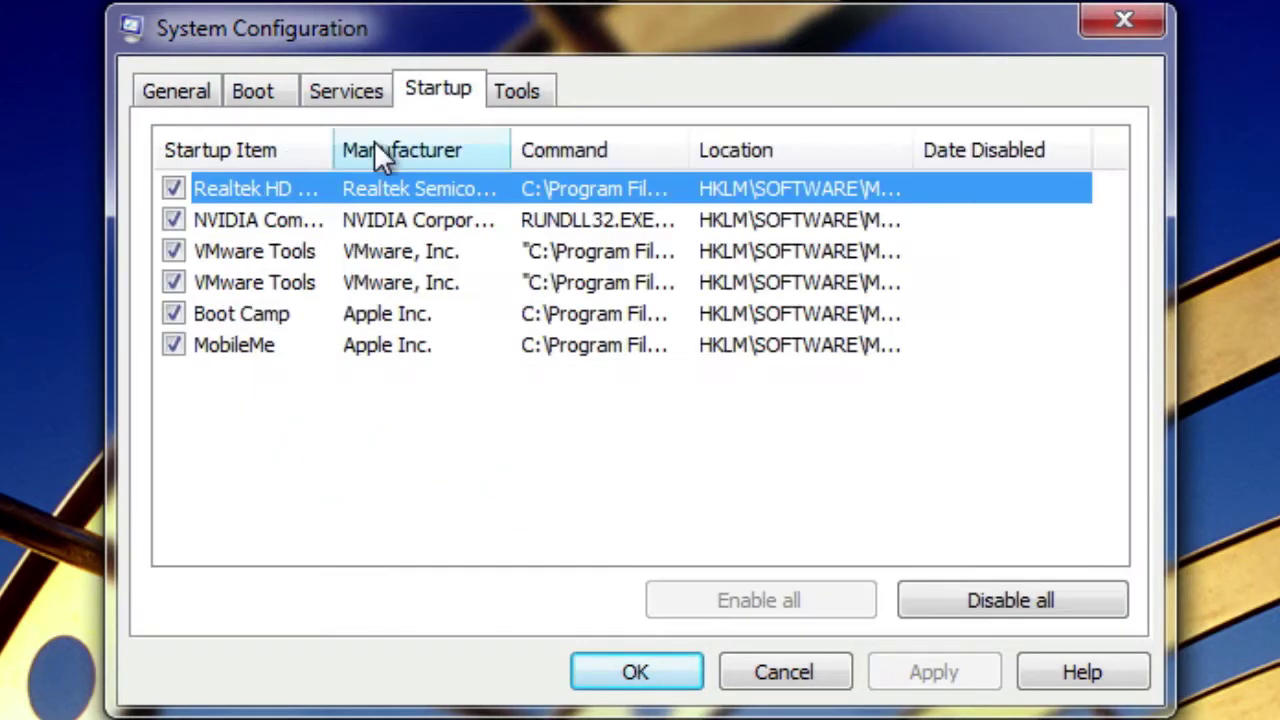
left_click_drag(334, 140, 459, 140)
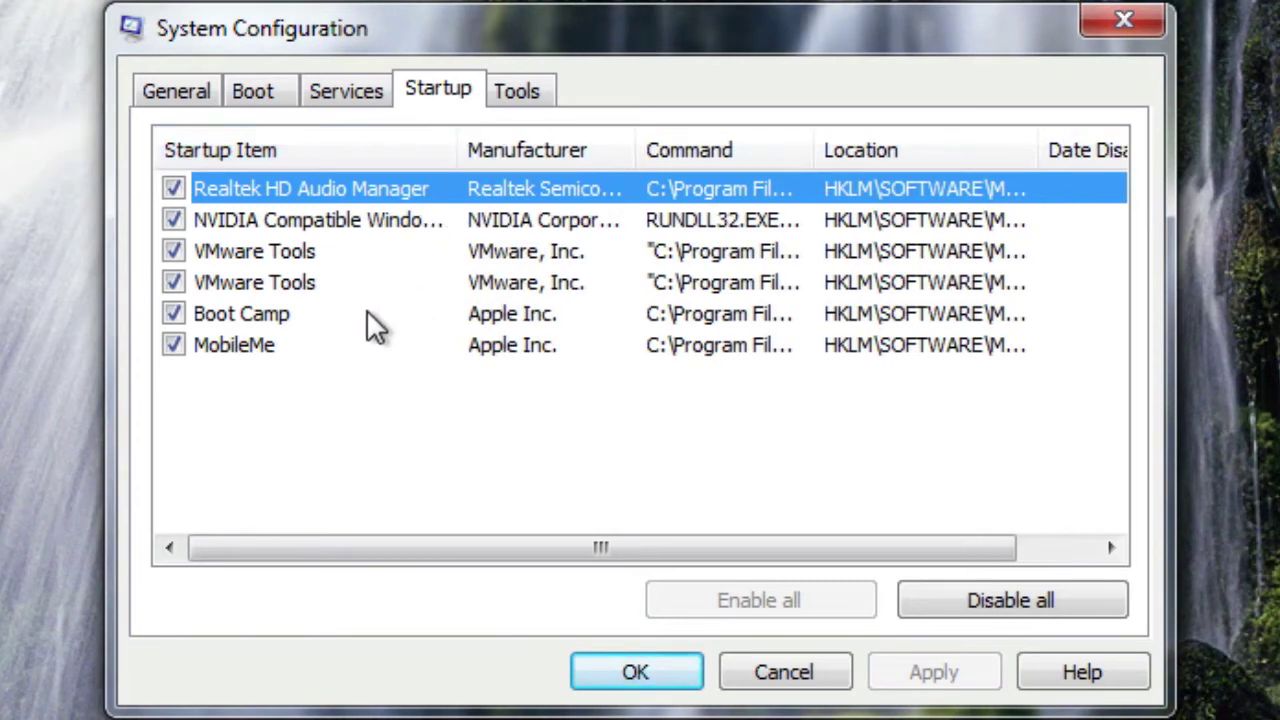
left_click(172, 282)
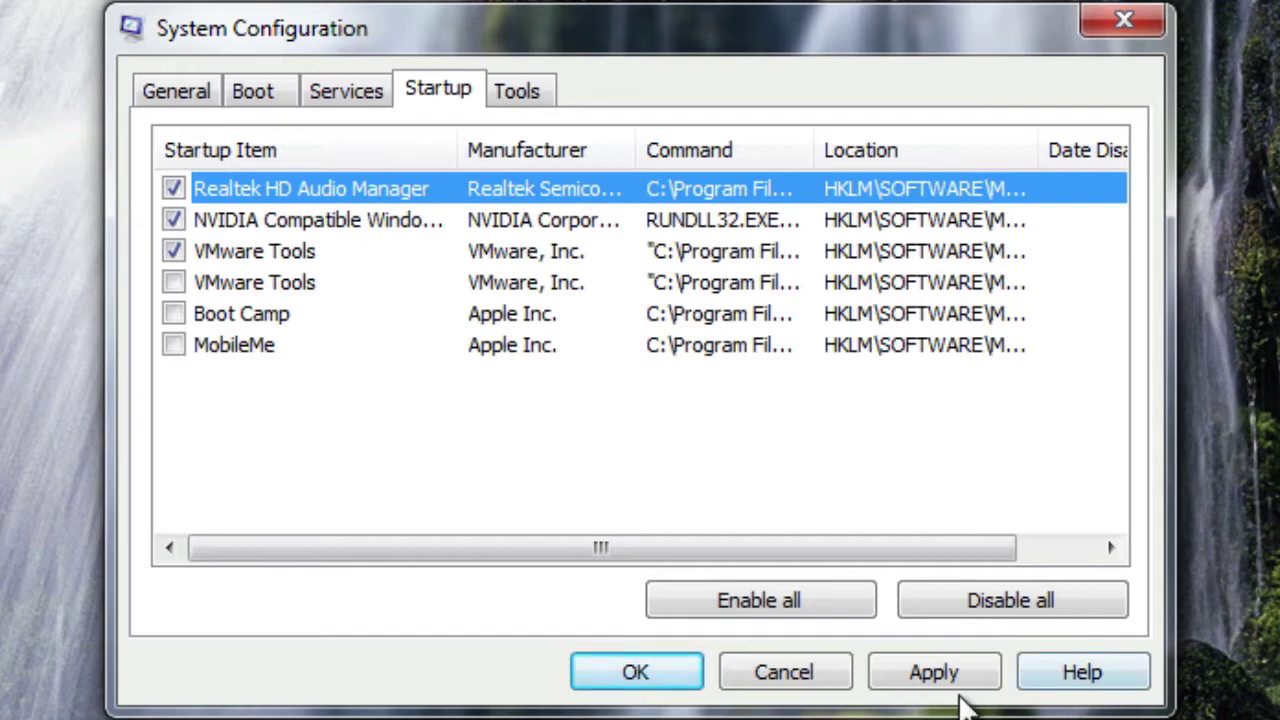
left_click(935, 672)
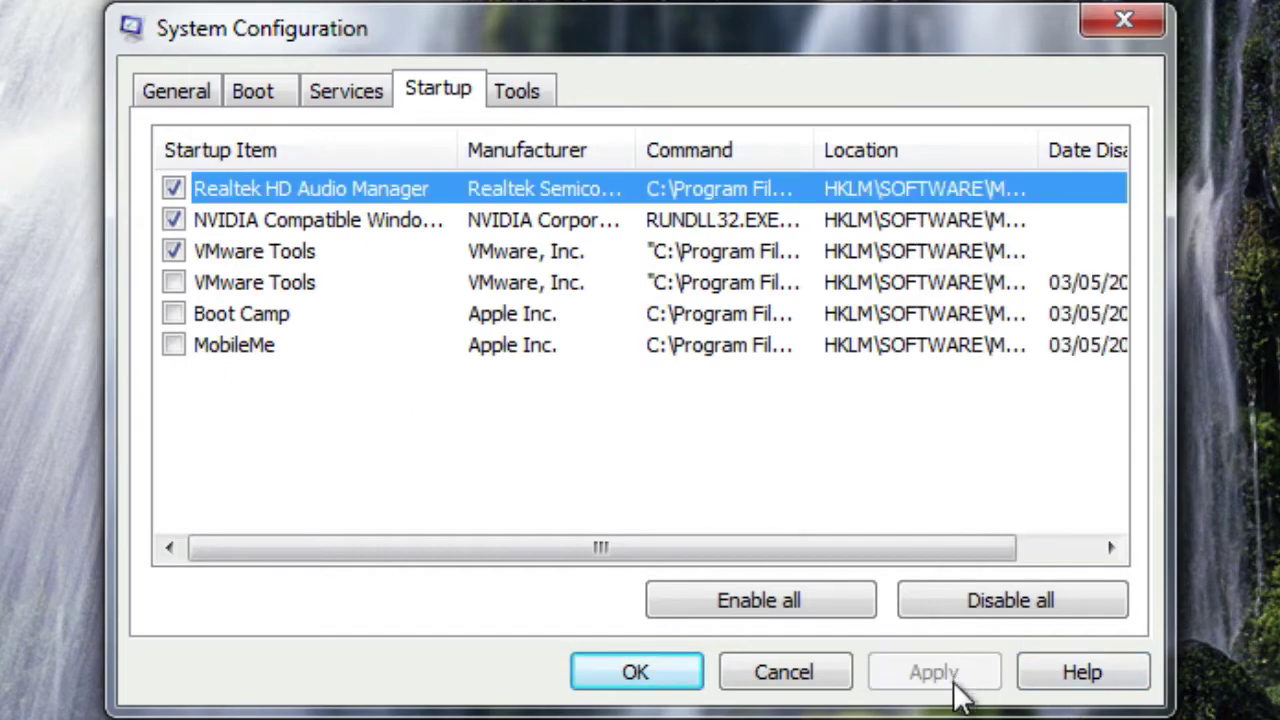
left_click(636, 672)
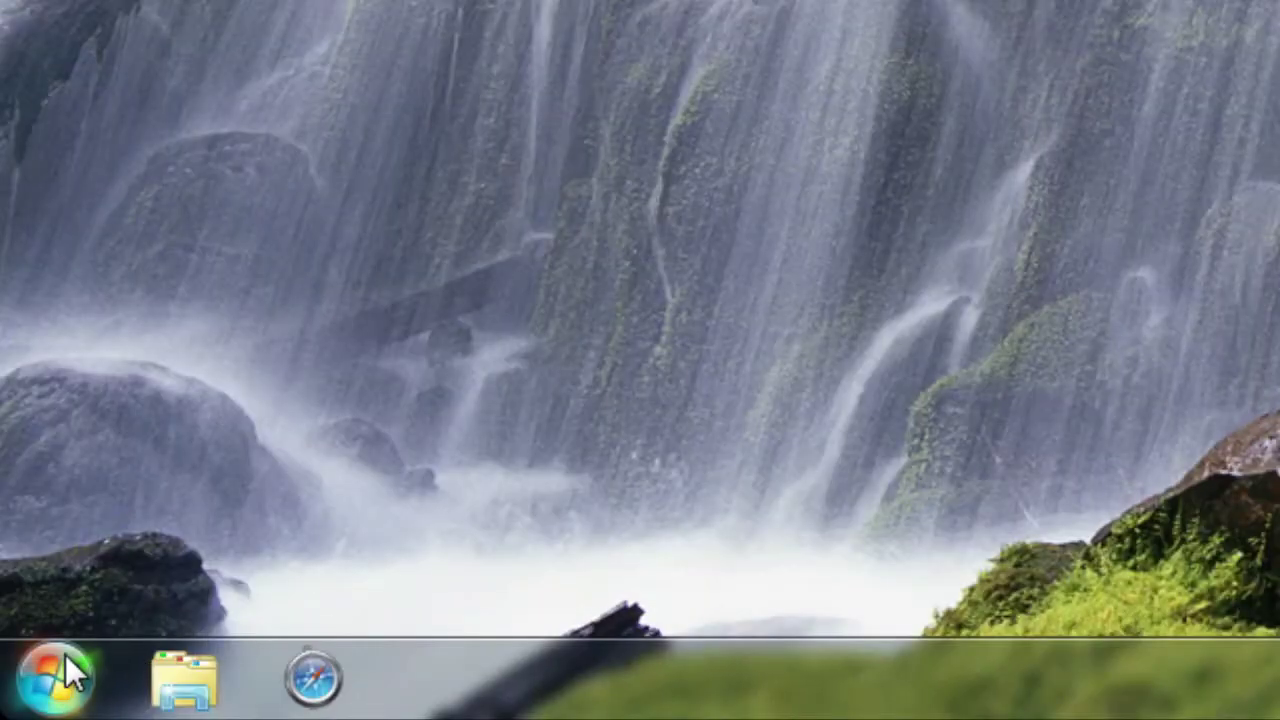
left_click(65, 660)
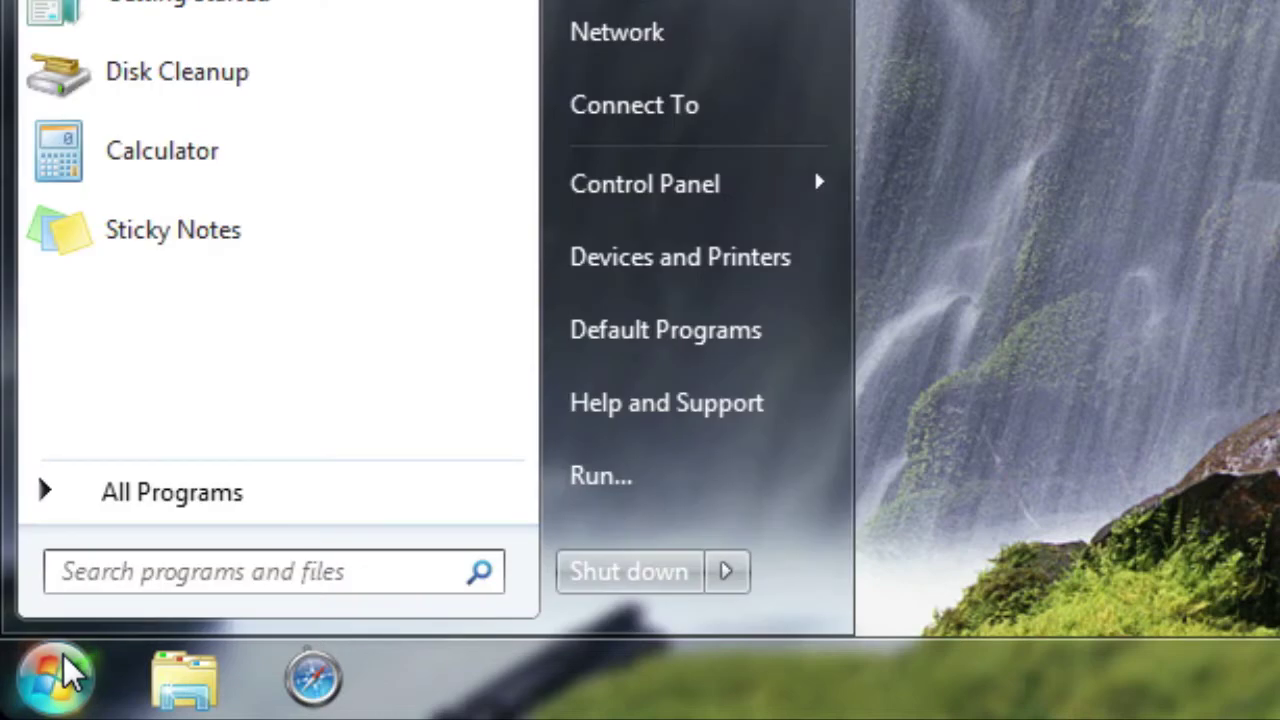
left_click(250, 505)
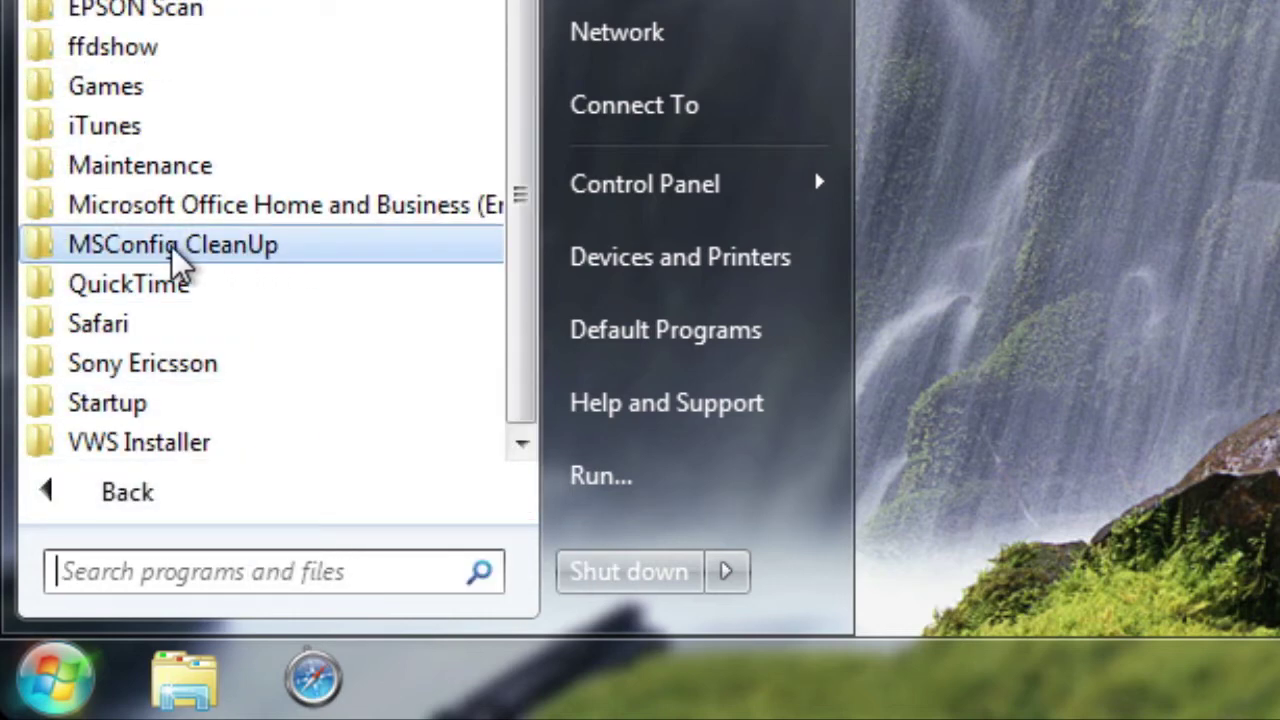
left_click(334, 250)
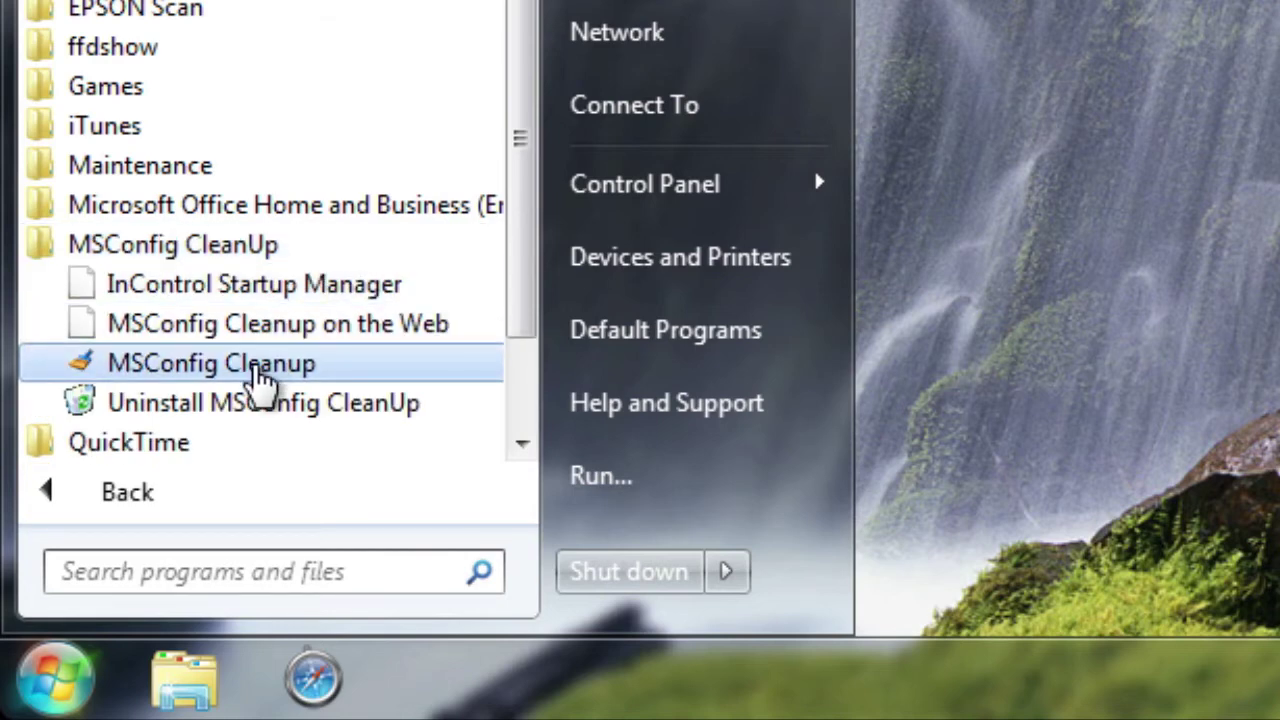
left_click(258, 370)
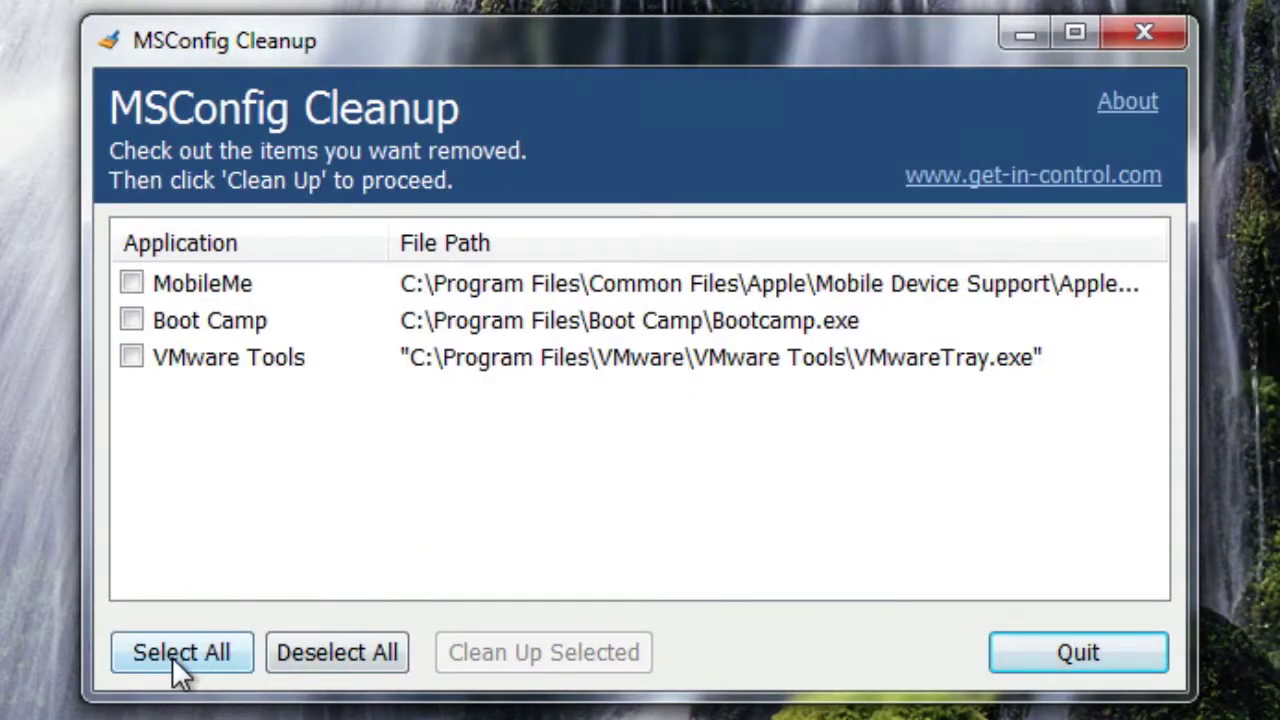
left_click(172, 668)
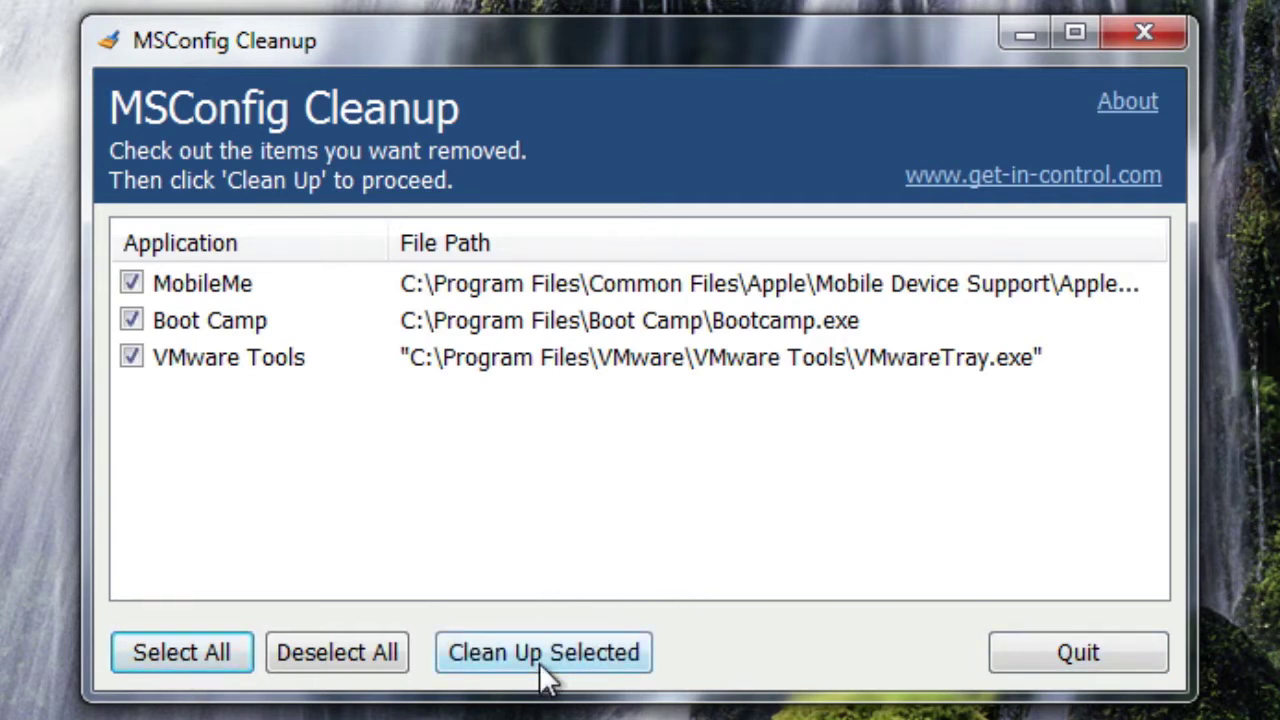
left_click(340, 653)
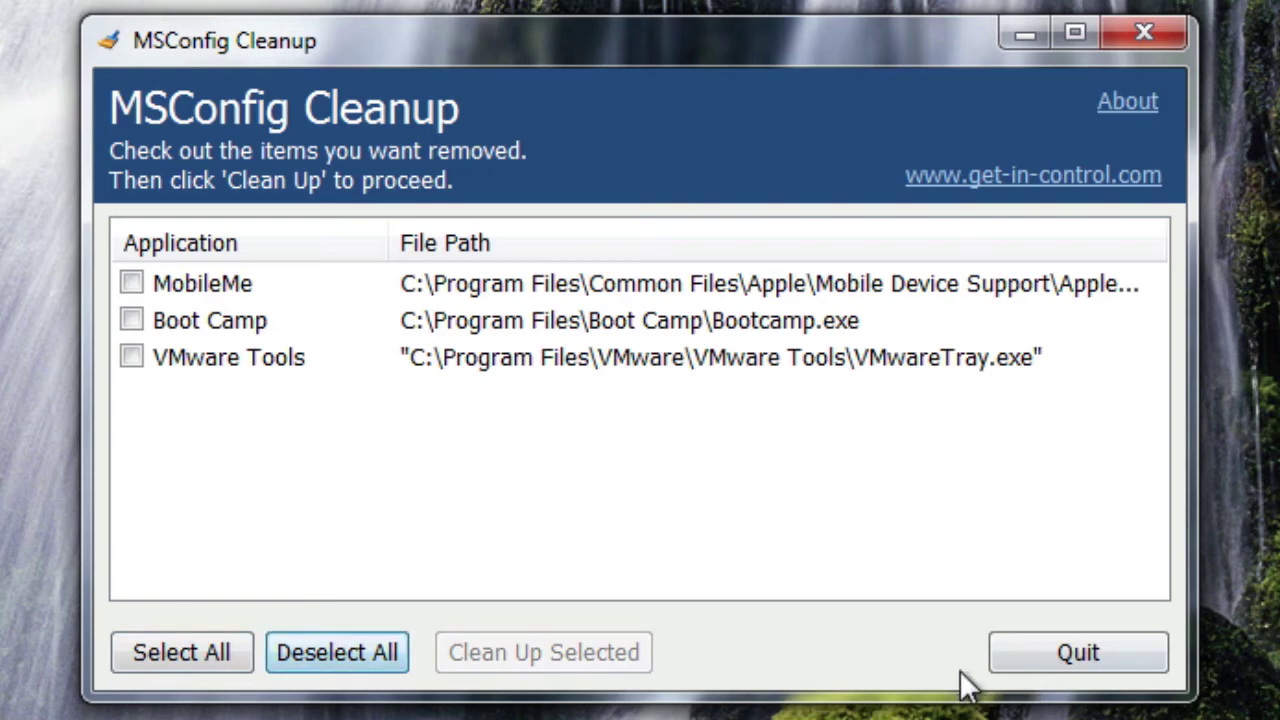
left_click(1026, 651)
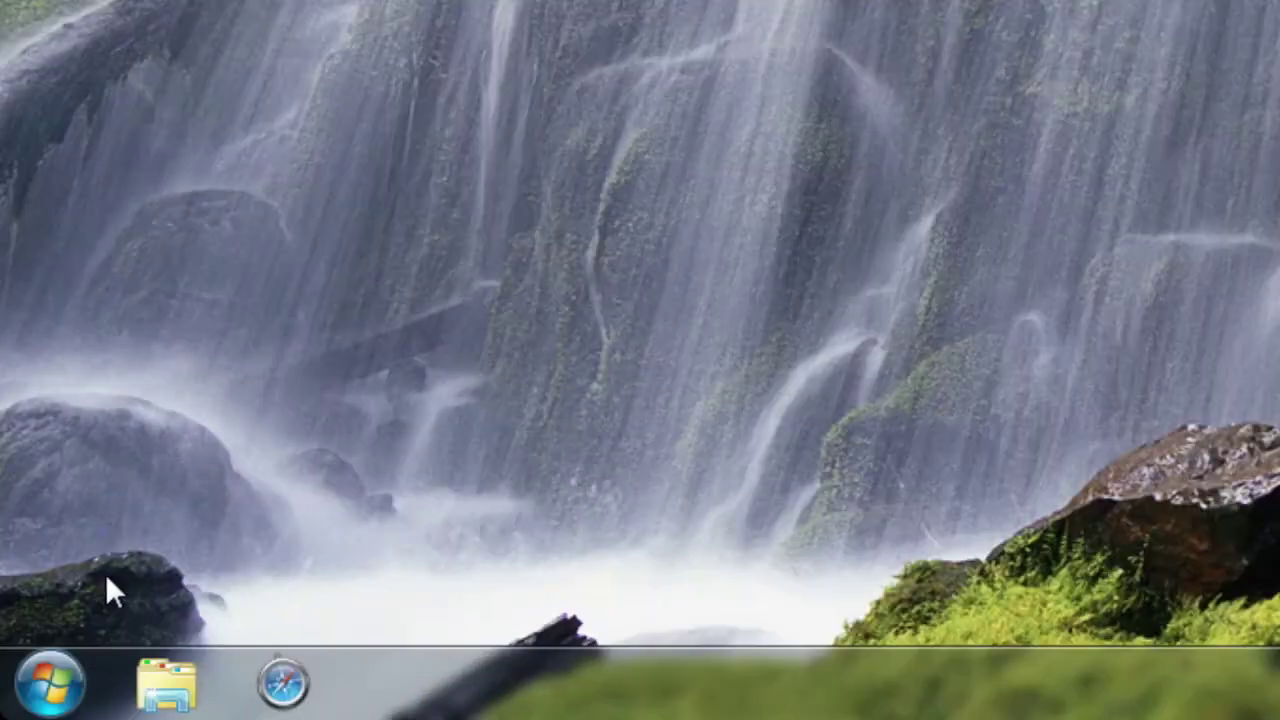
left_click(36, 700)
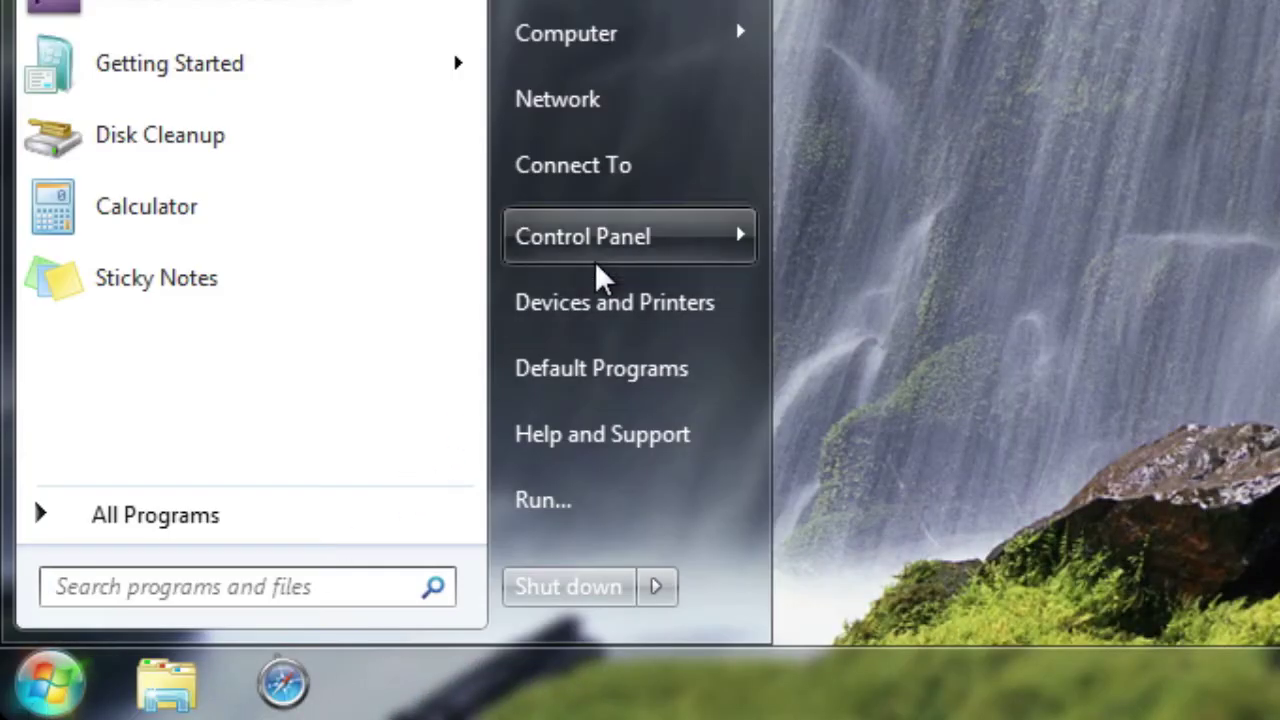
mouse_move(608, 266)
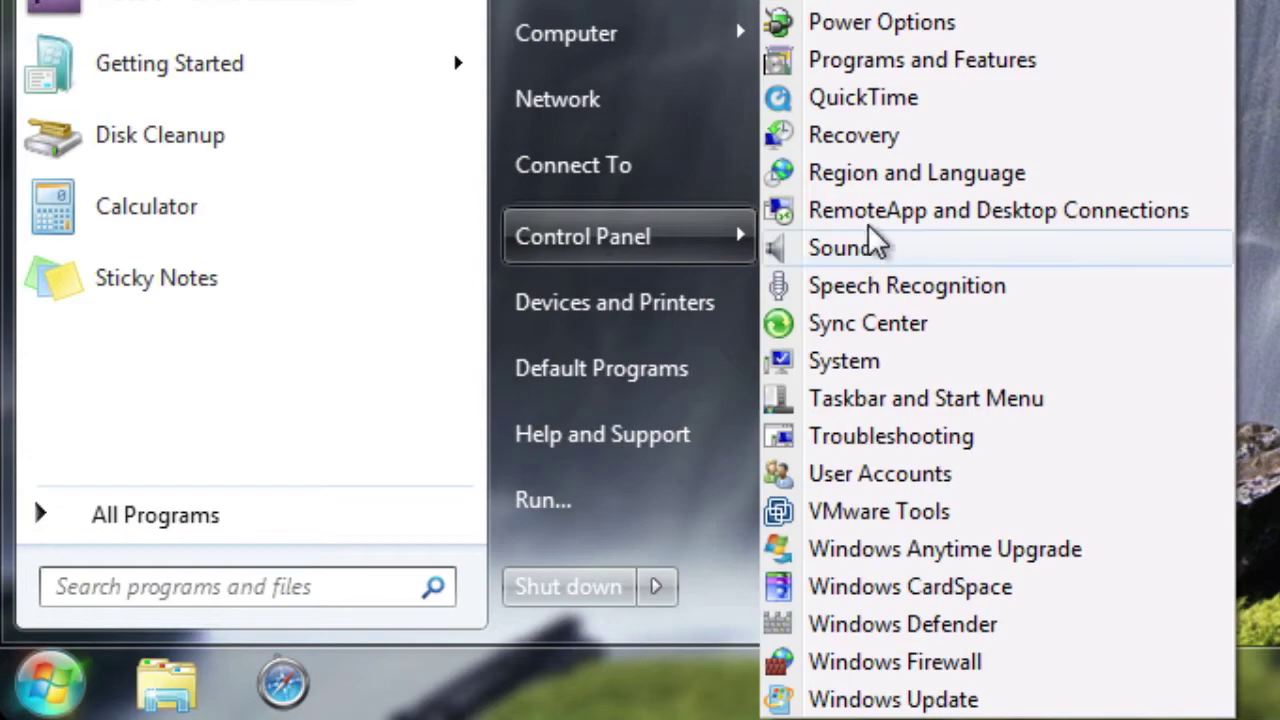
left_click(958, 62)
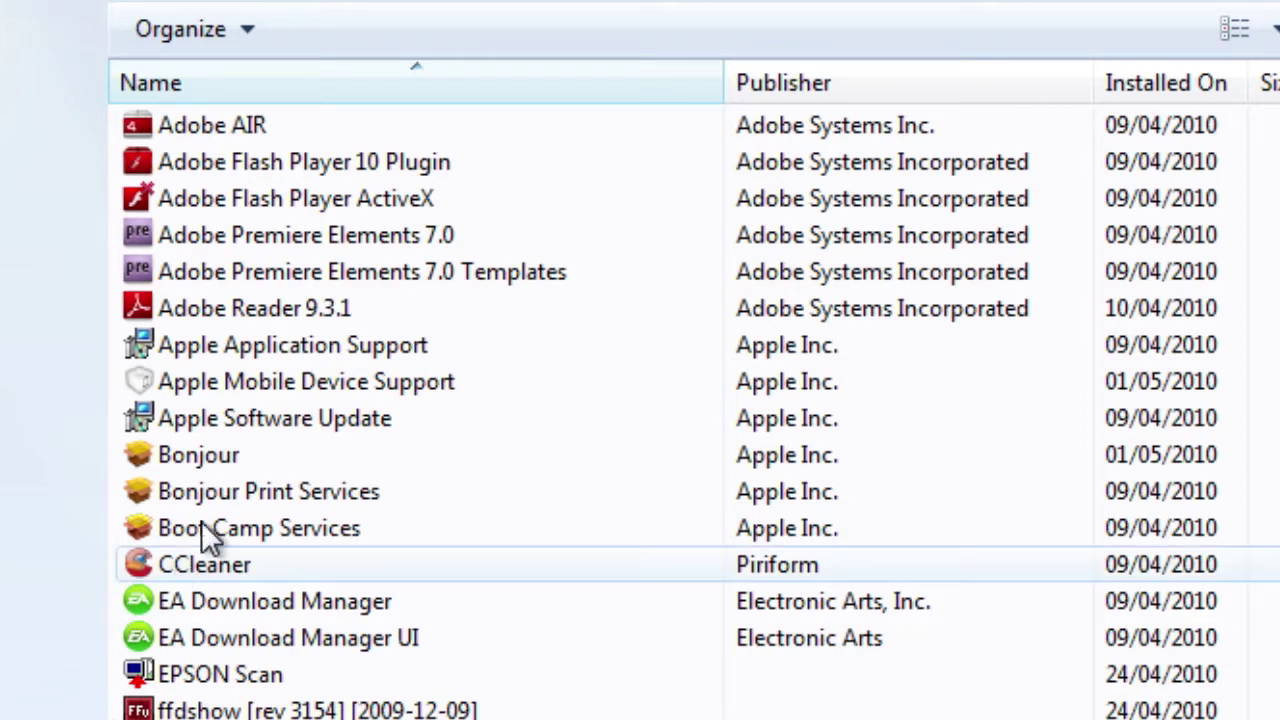
left_click(404, 318)
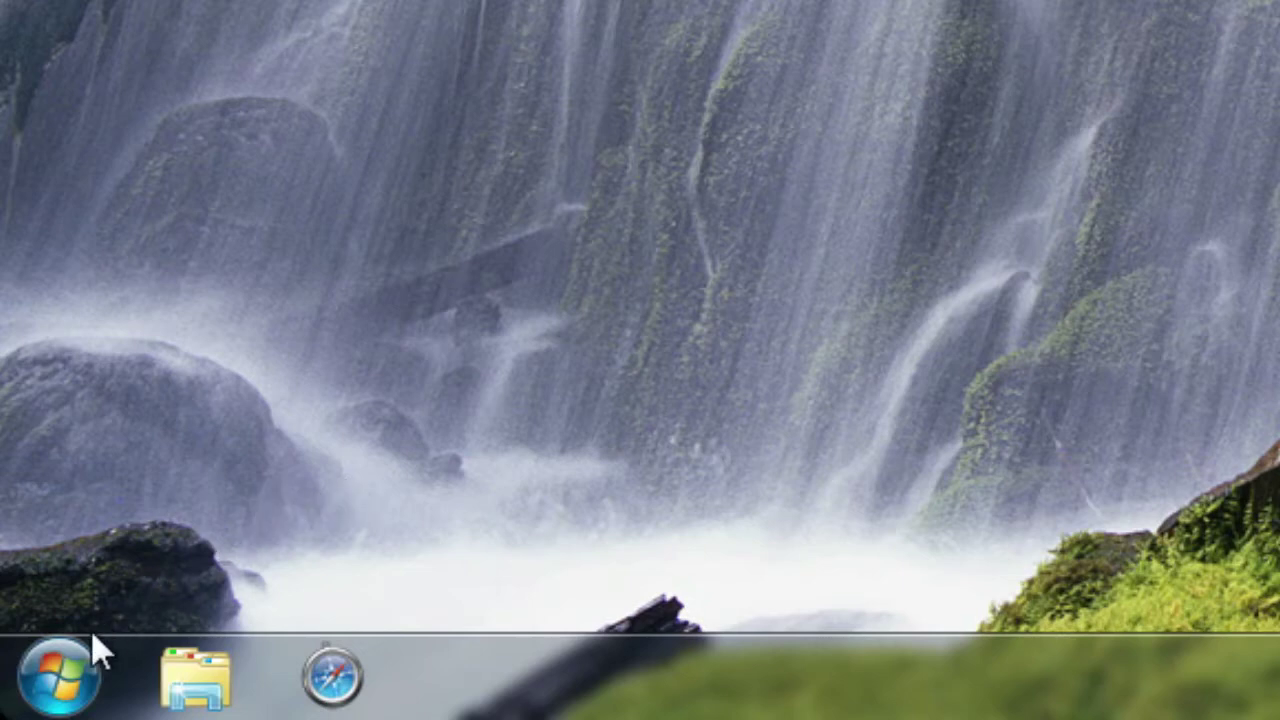
left_click(62, 675)
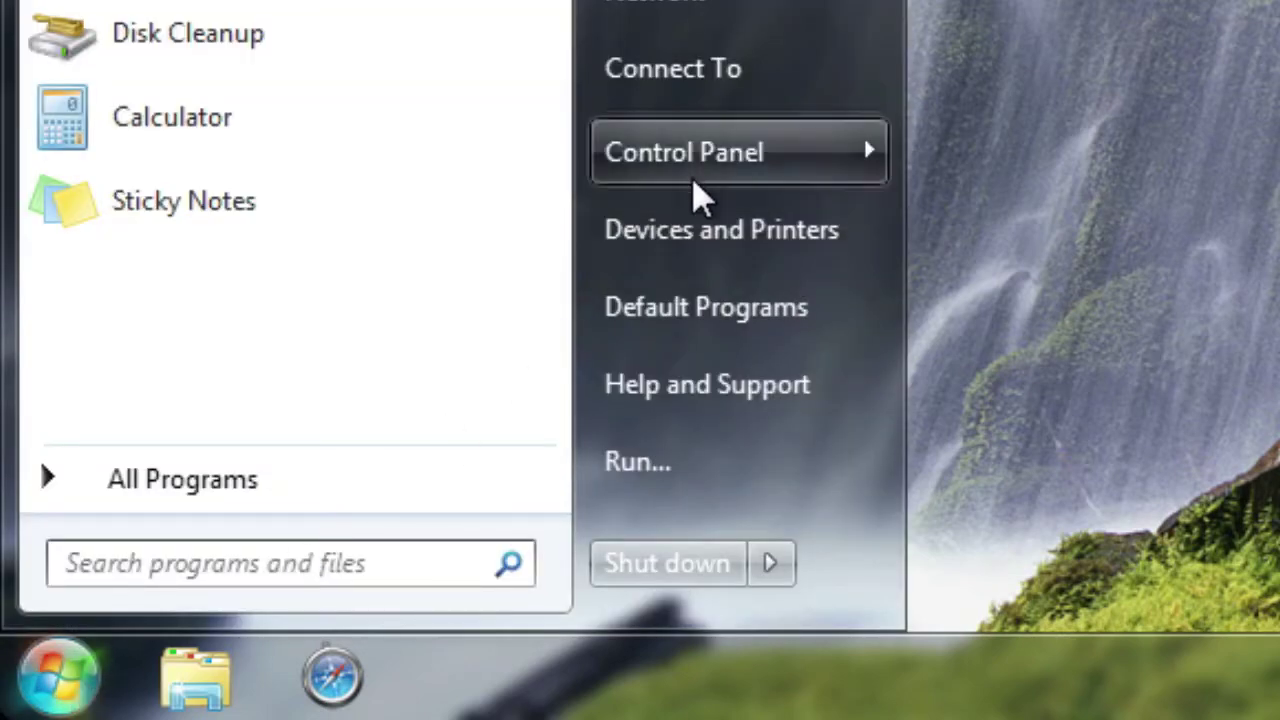
Step: Switch visual effects to 'Adjust for best performance' via Performance Information and Tools, and apply
mouse_move(708, 190)
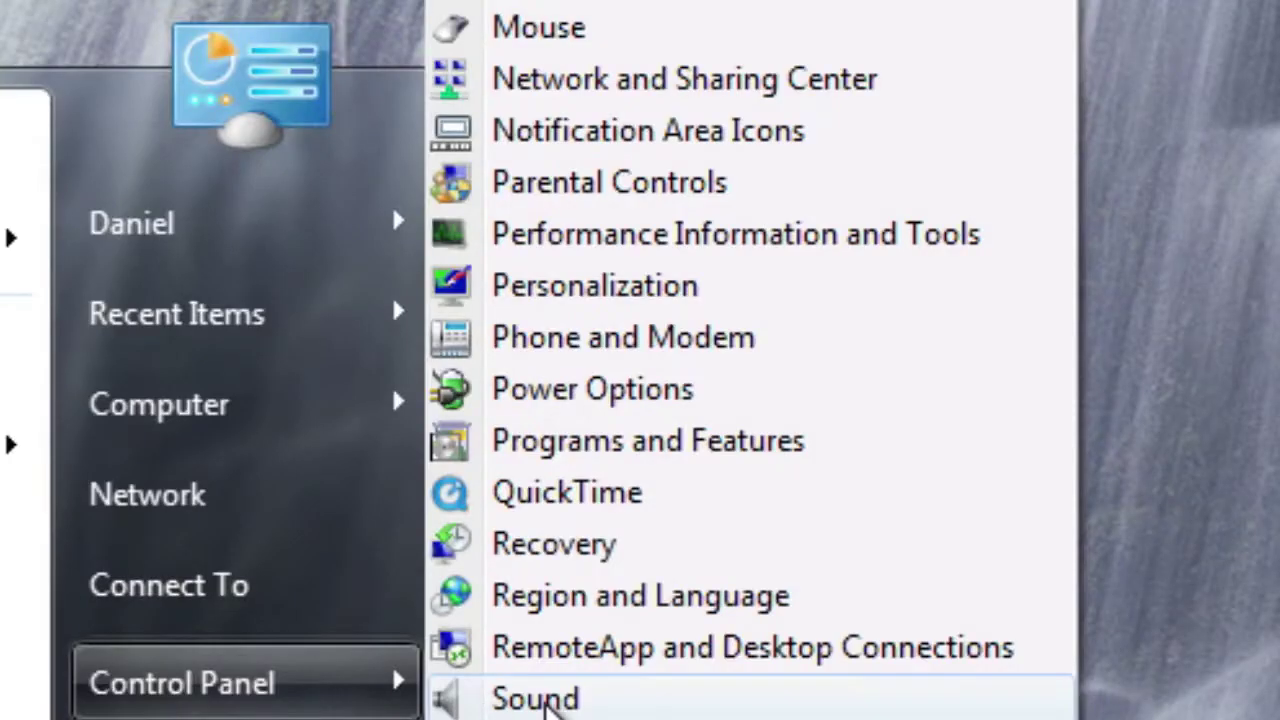
left_click(829, 252)
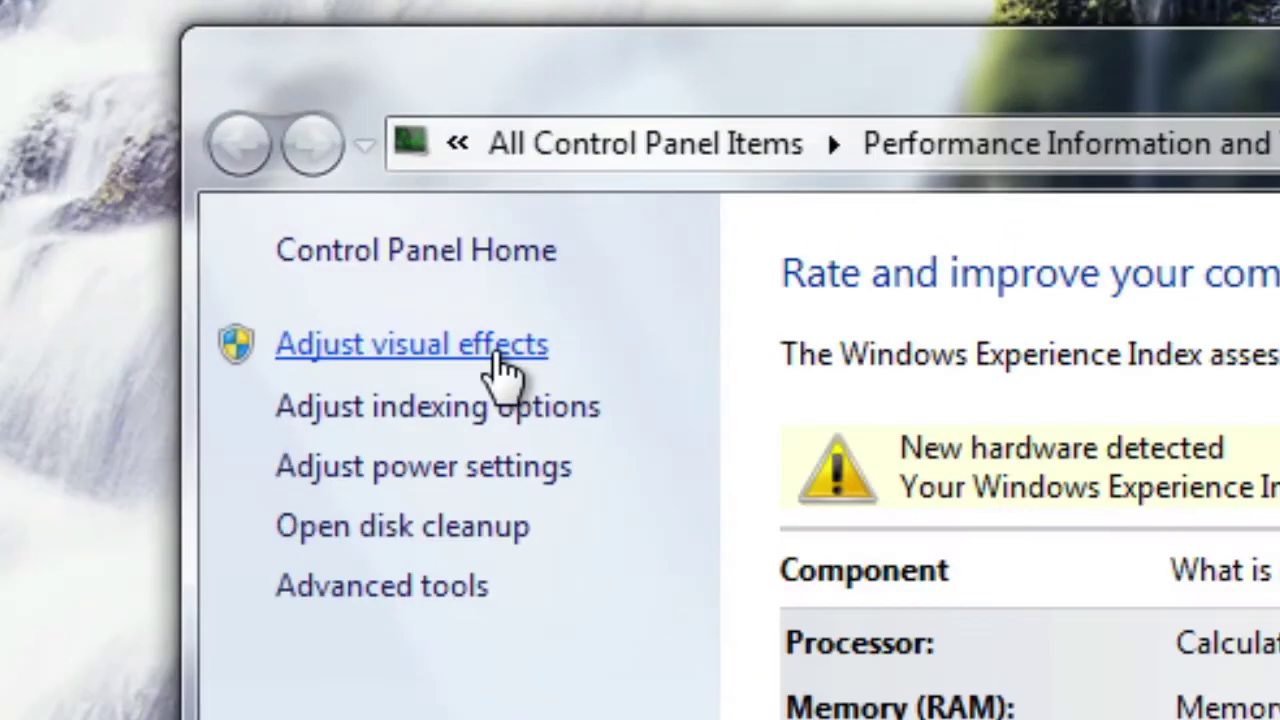
left_click(495, 350)
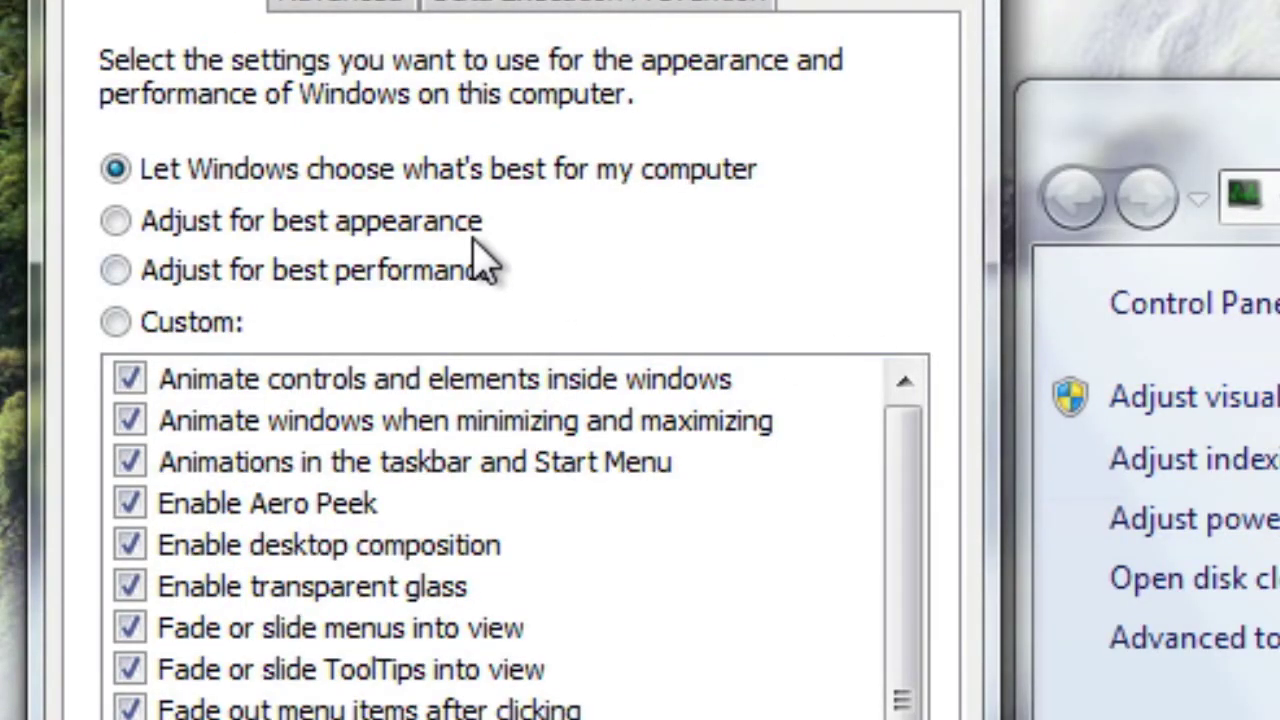
left_click(385, 284)
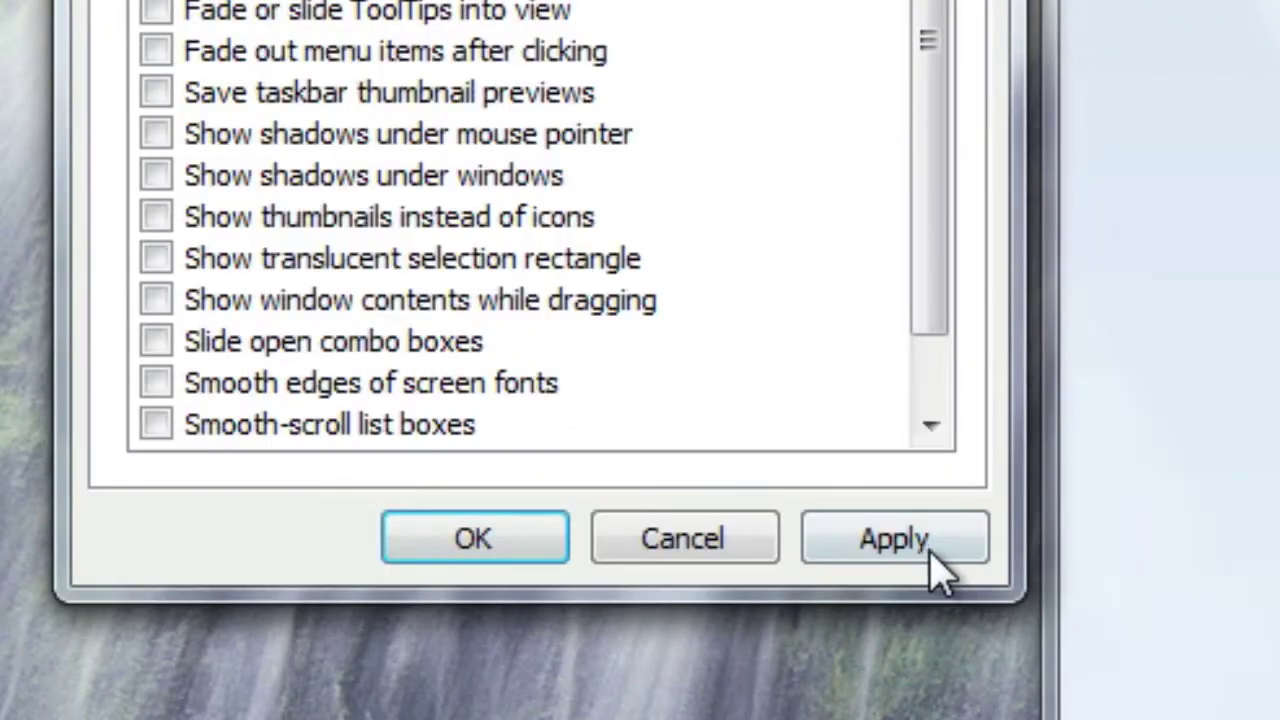
left_click(932, 545)
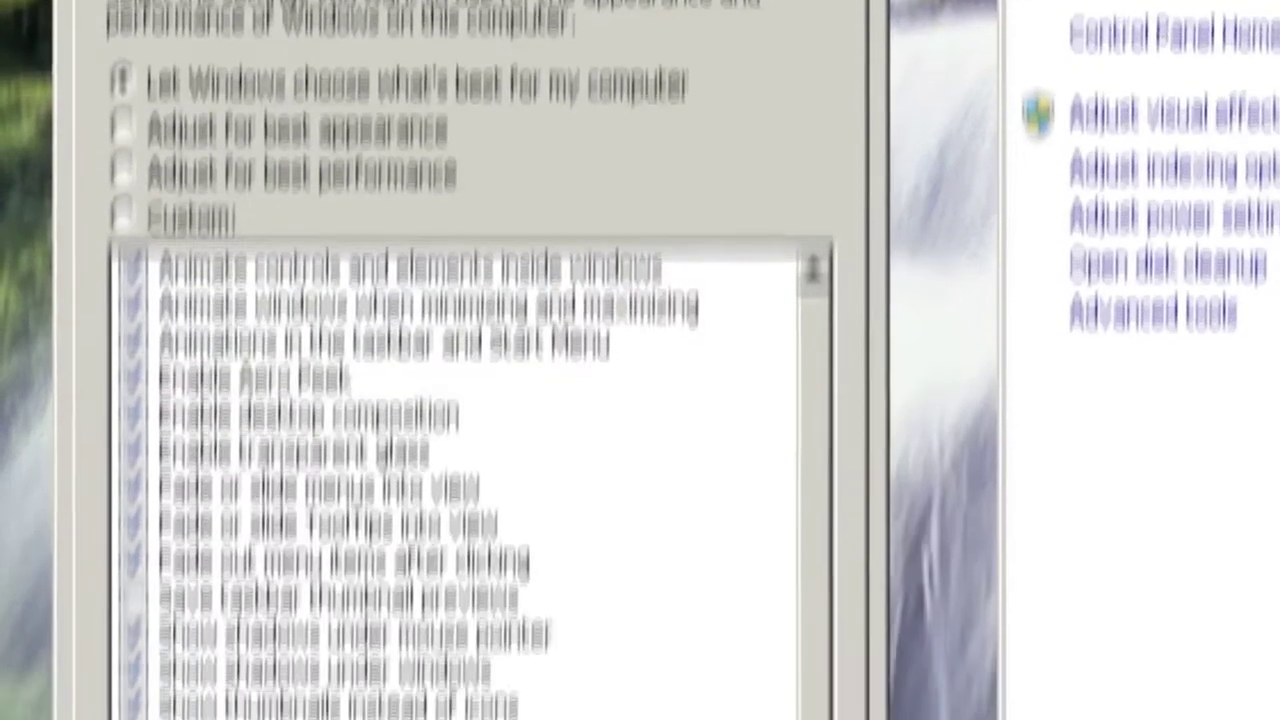
left_click(810, 719)
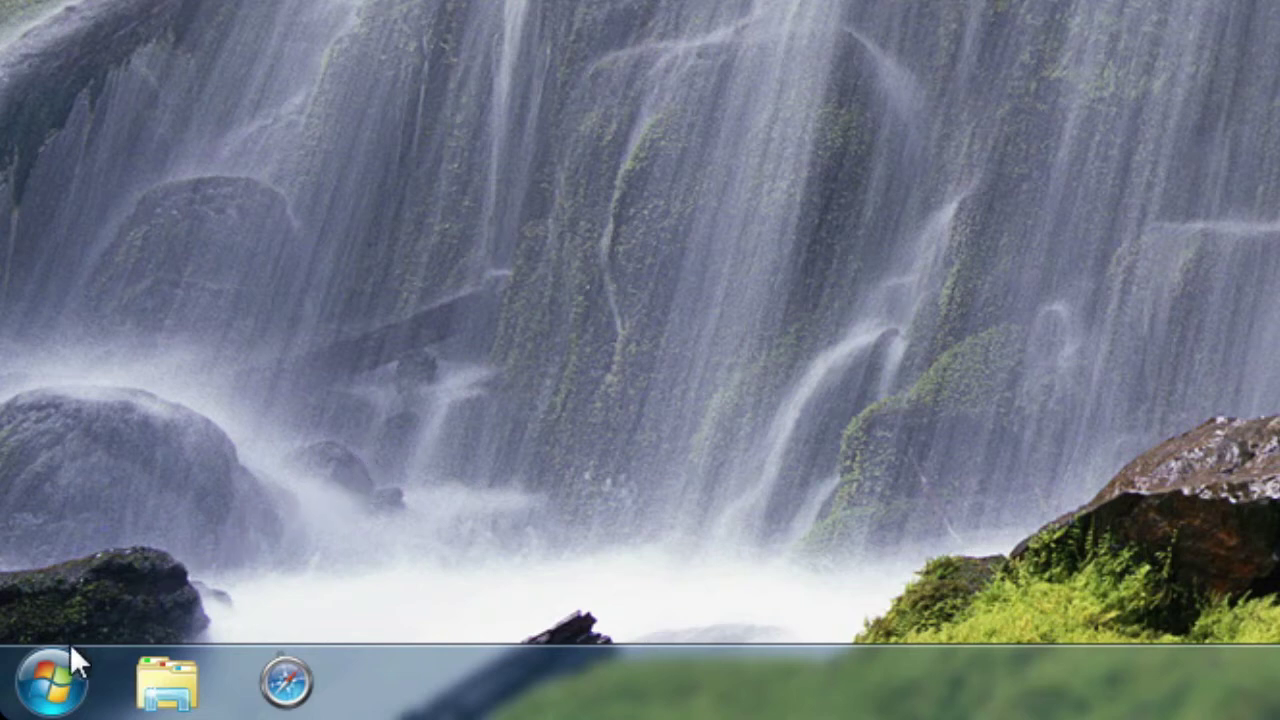
left_click(62, 668)
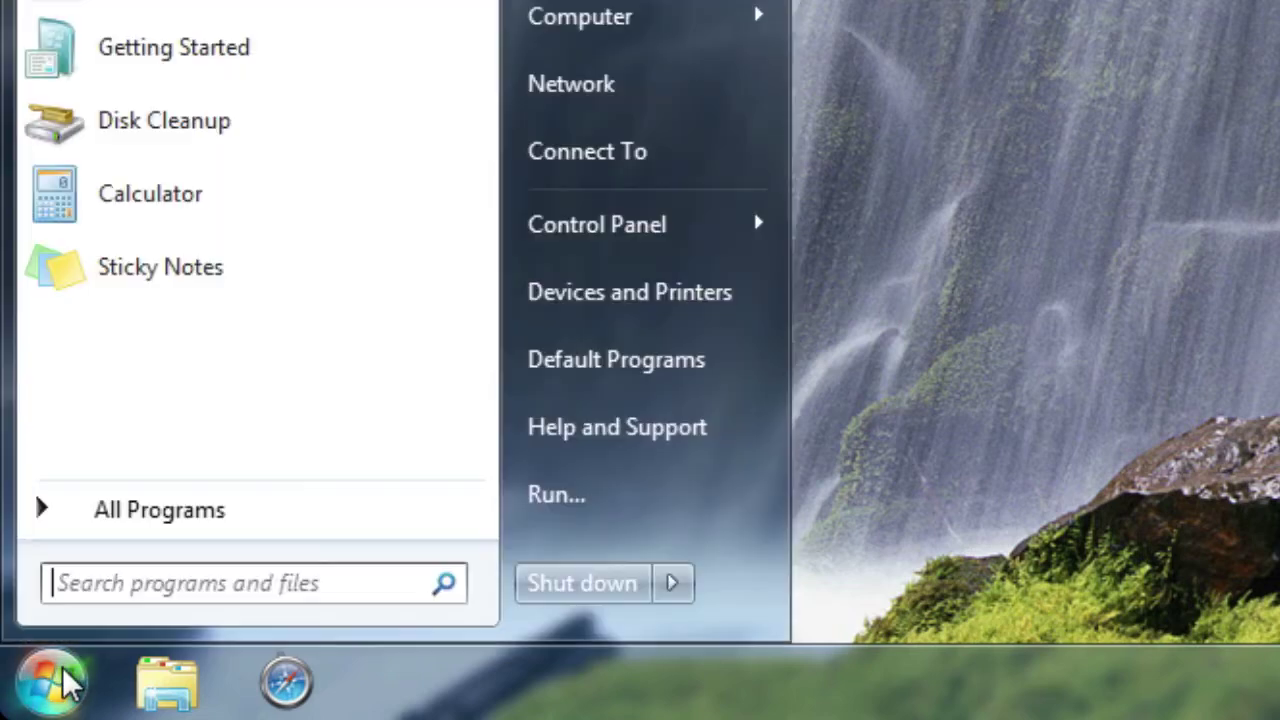
Step: Install the important update KB915597 in Windows Update, then check for updates again
left_click(222, 508)
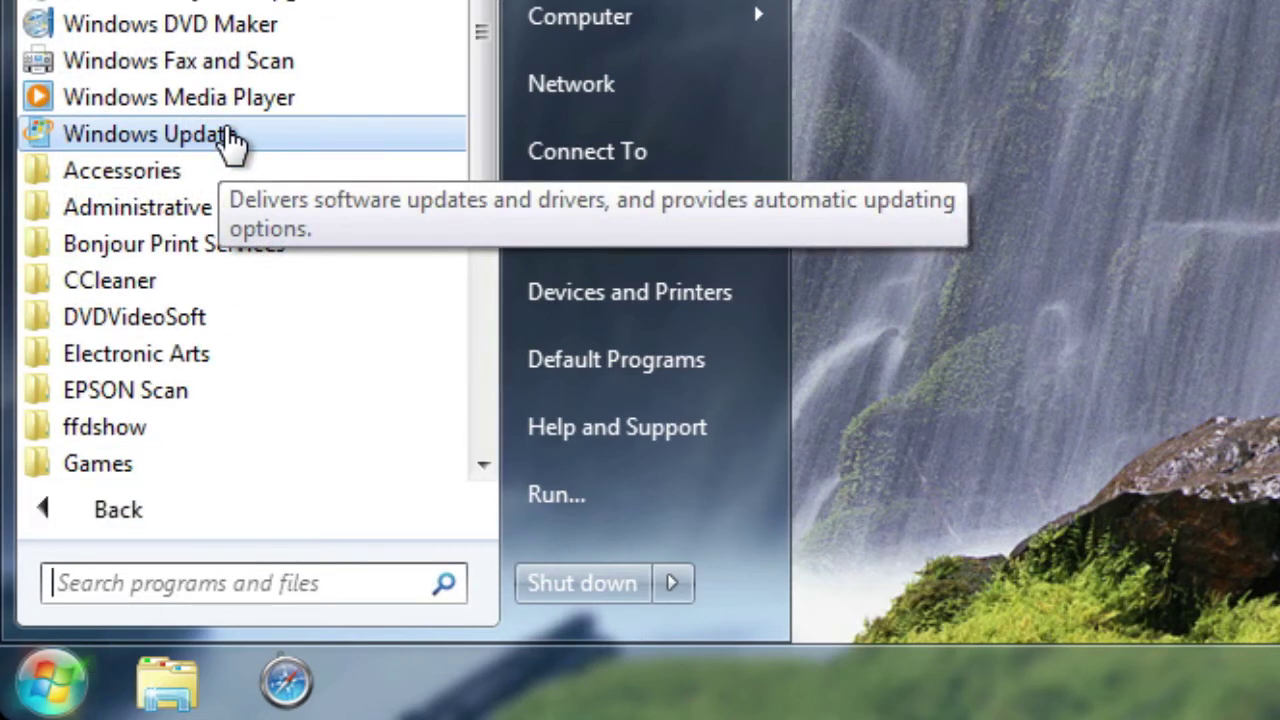
left_click(230, 140)
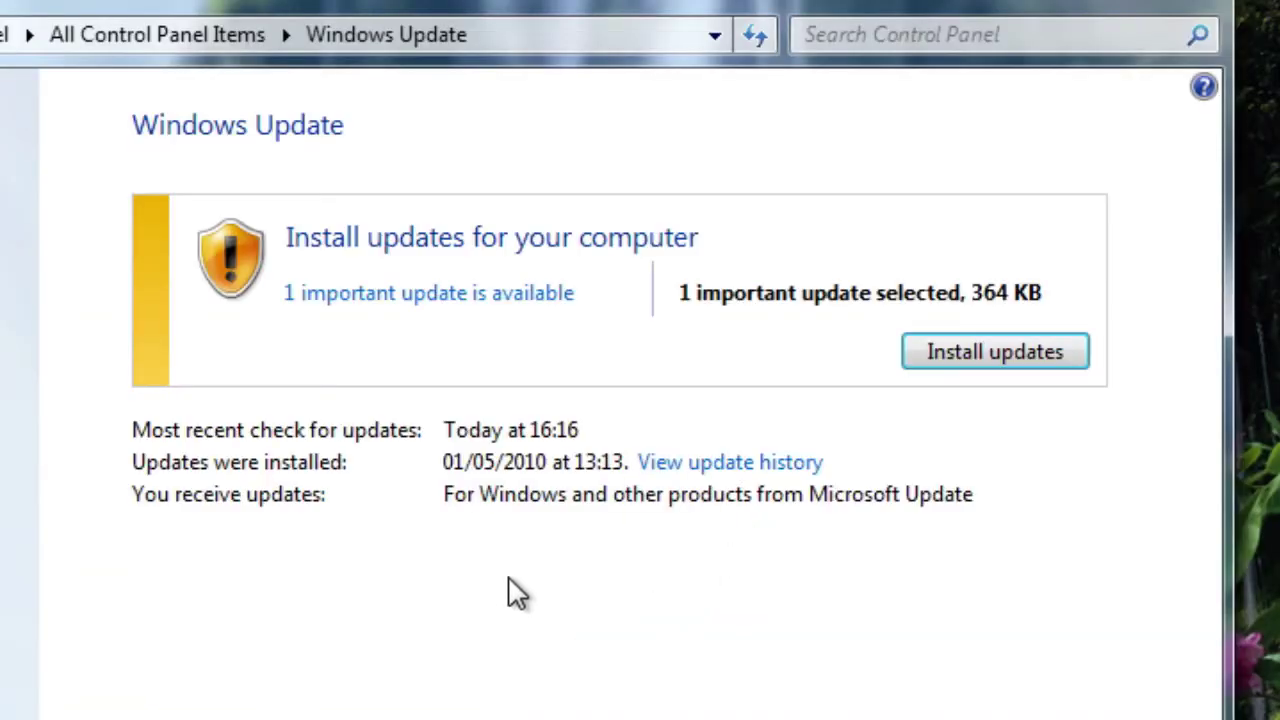
left_click(405, 293)
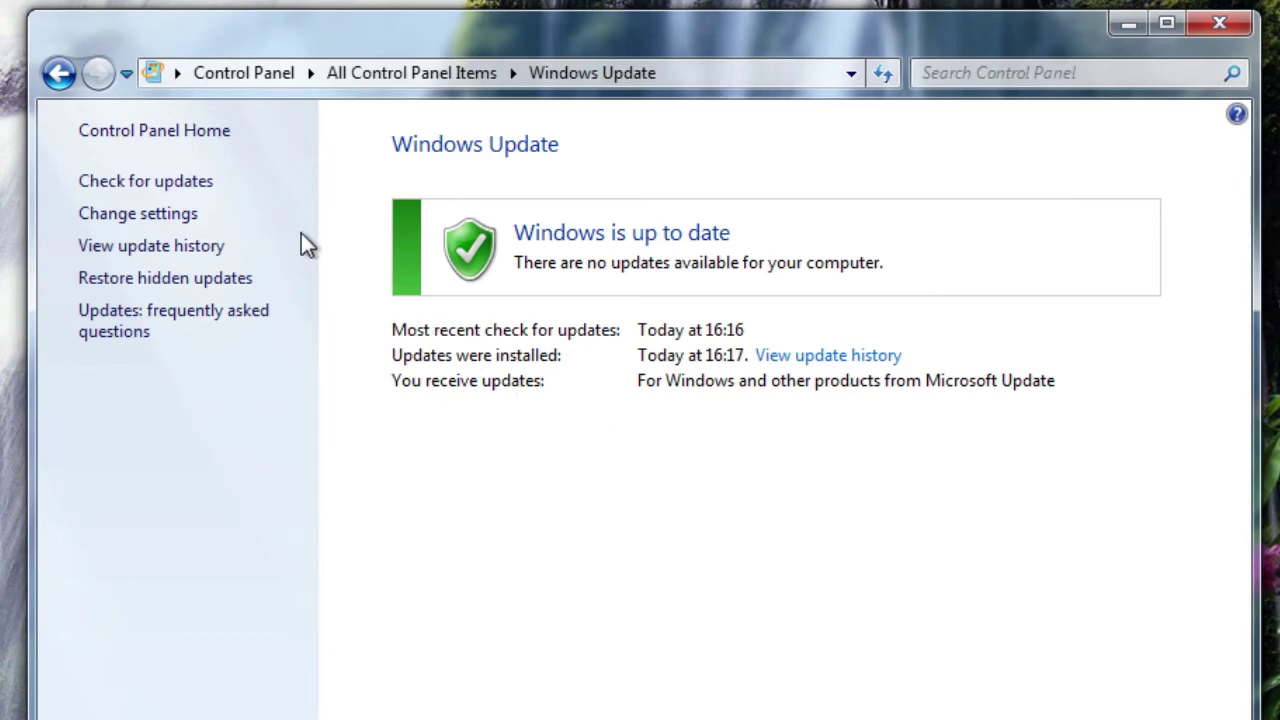
left_click(187, 186)
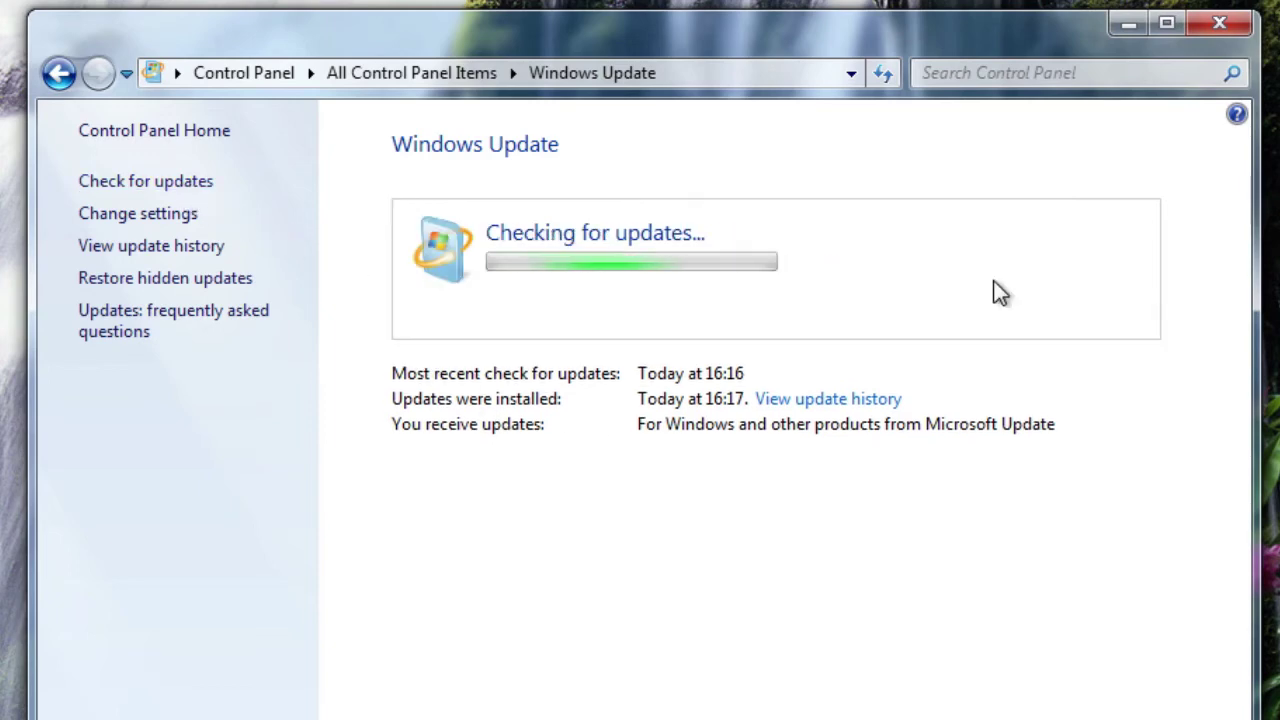